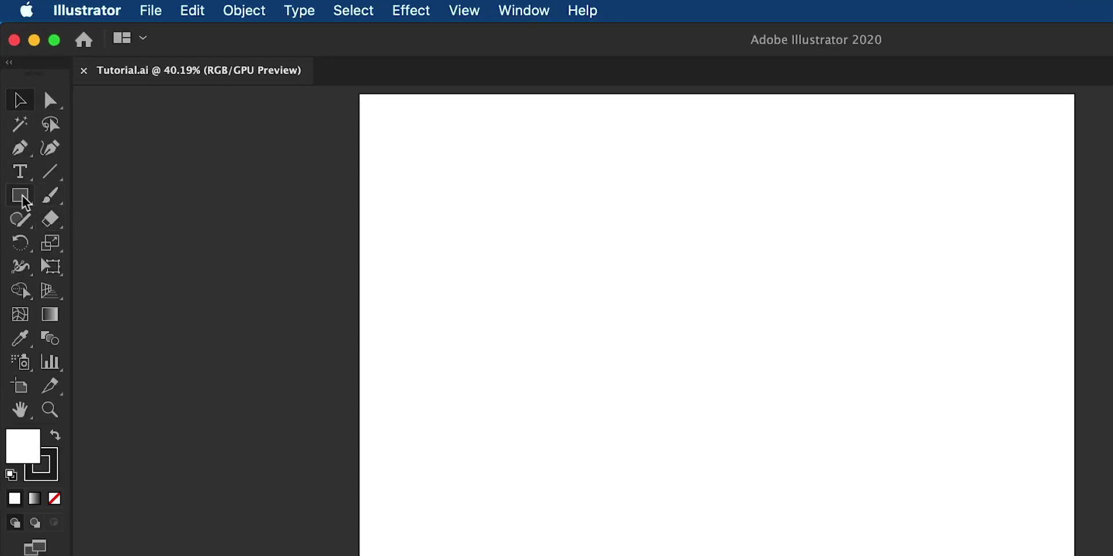
# Draw a large 608.3333 px circle and move it up and to the left
pyautogui.moveTo(21, 201); pyautogui.dragTo(118, 245)
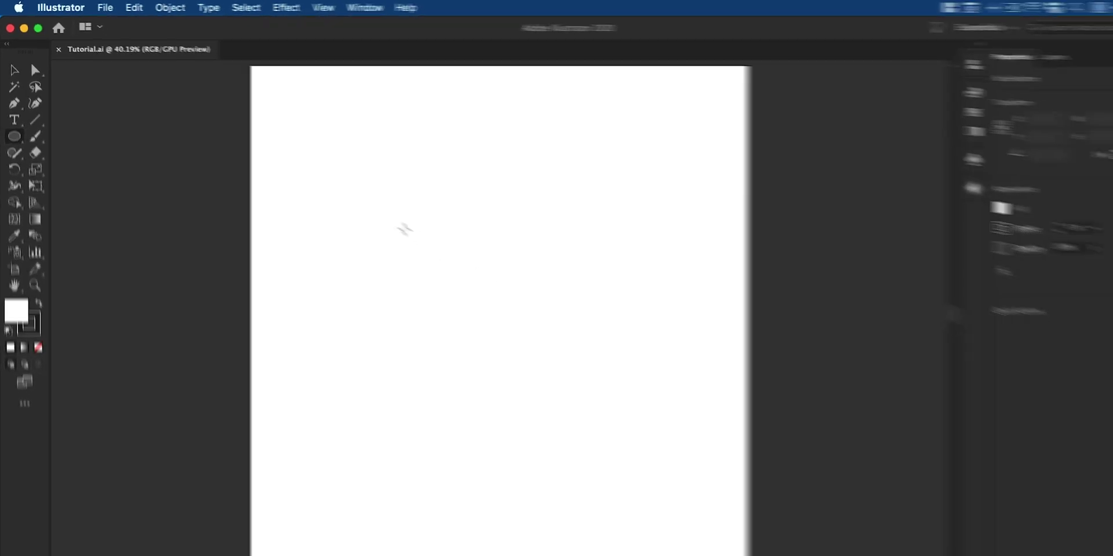
pyautogui.moveTo(385, 221); pyautogui.dragTo(658, 441)
pyautogui.press('v')
pyautogui.moveTo(613, 252); pyautogui.dragTo(576, 193)
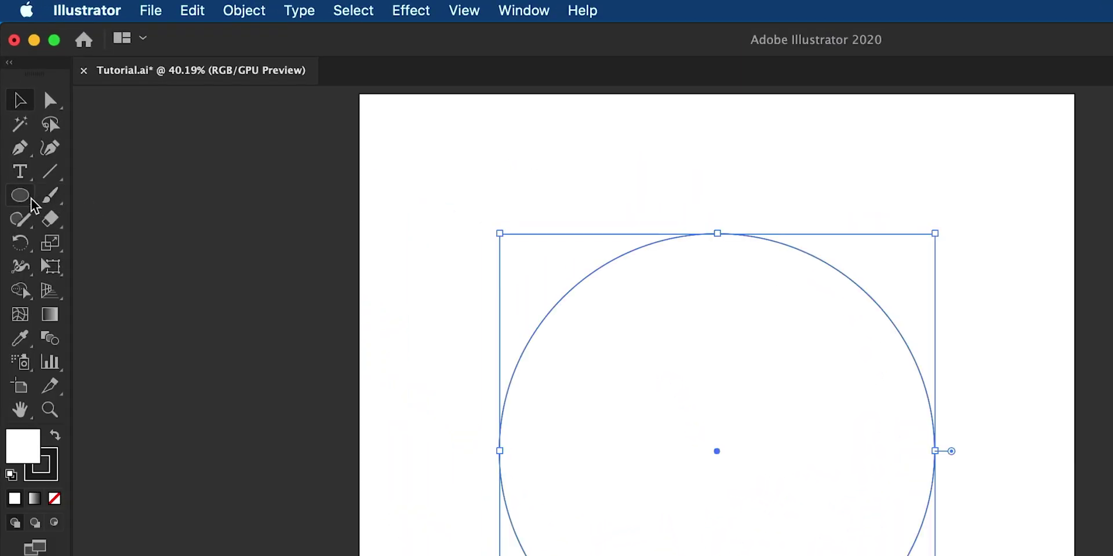
# Draw a 295.83 px square inside the circle
pyautogui.click(32, 200)
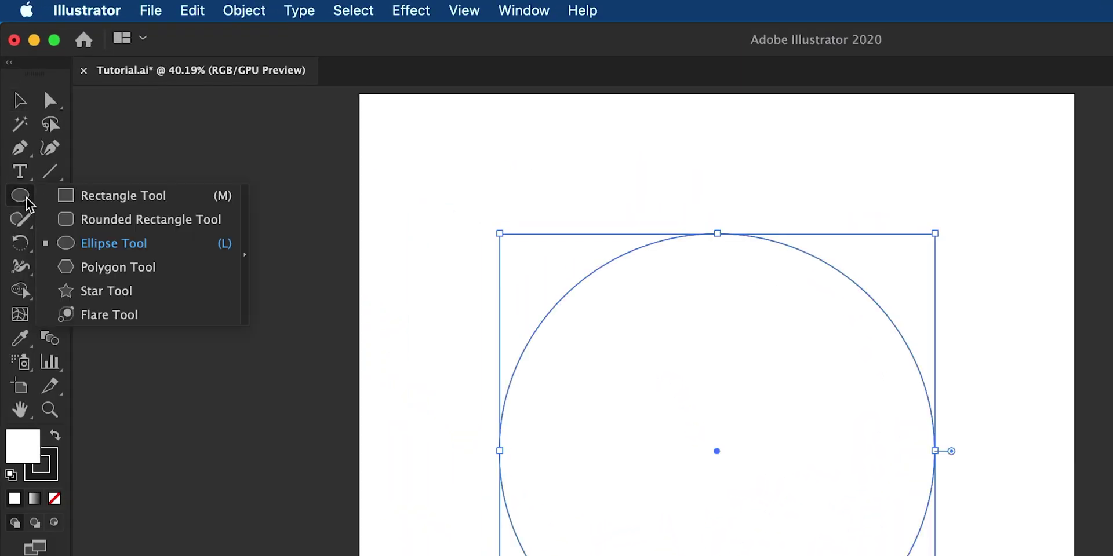
pyautogui.click(111, 200)
pyautogui.moveTo(615, 361); pyautogui.dragTo(758, 532)
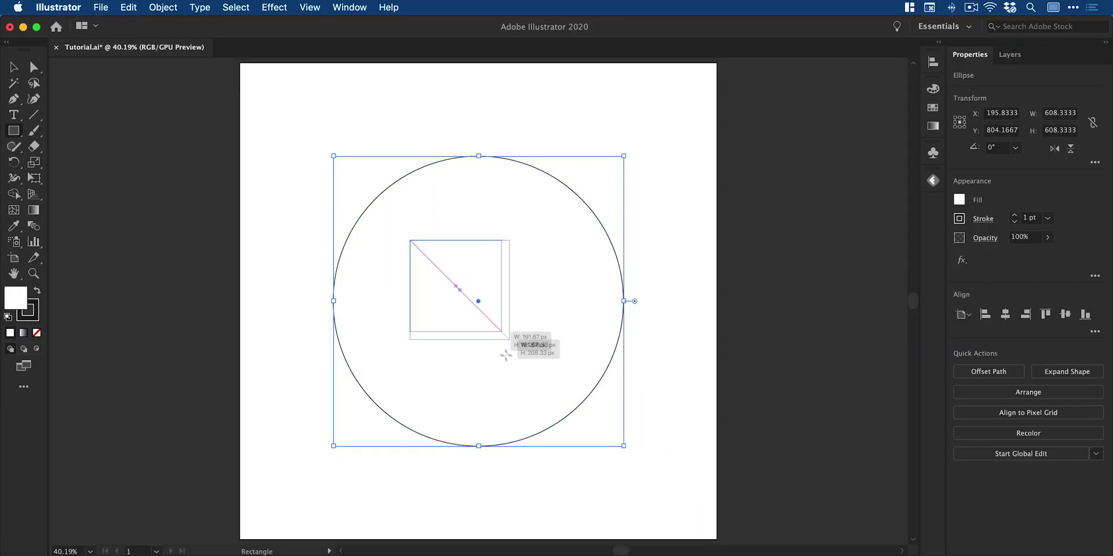
pyautogui.moveTo(506, 354); pyautogui.dragTo(526, 381)
pyautogui.press('v')
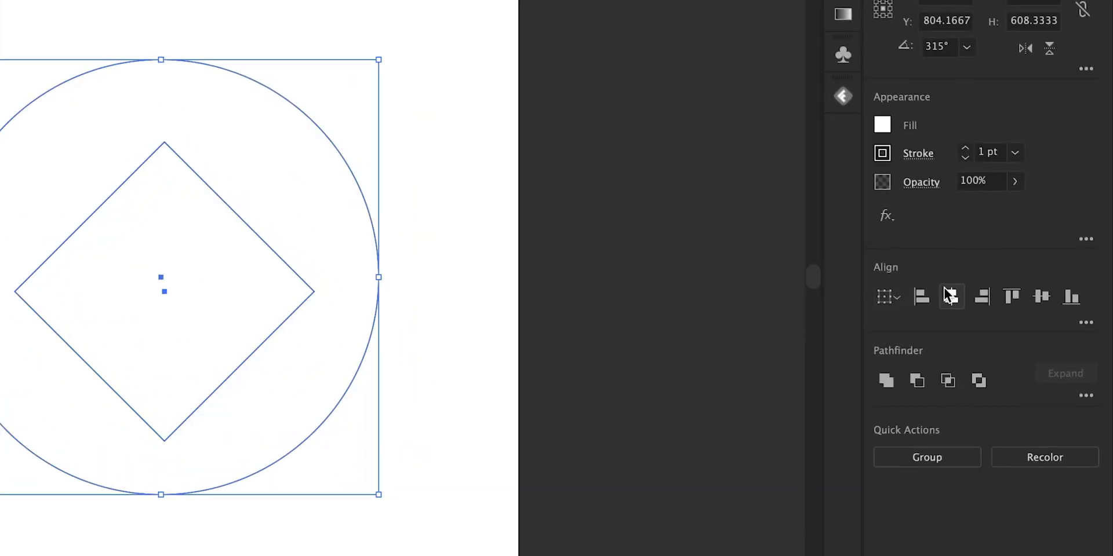
# Center the diamond on the circle horizontally and vertically, then deselect both shapes
pyautogui.click(951, 295)
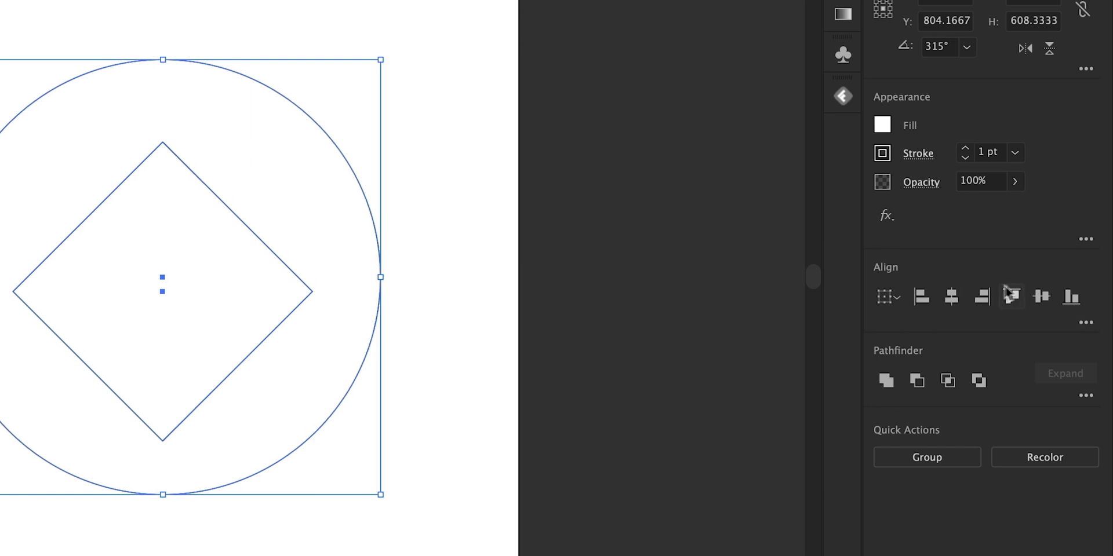
pyautogui.click(1041, 296)
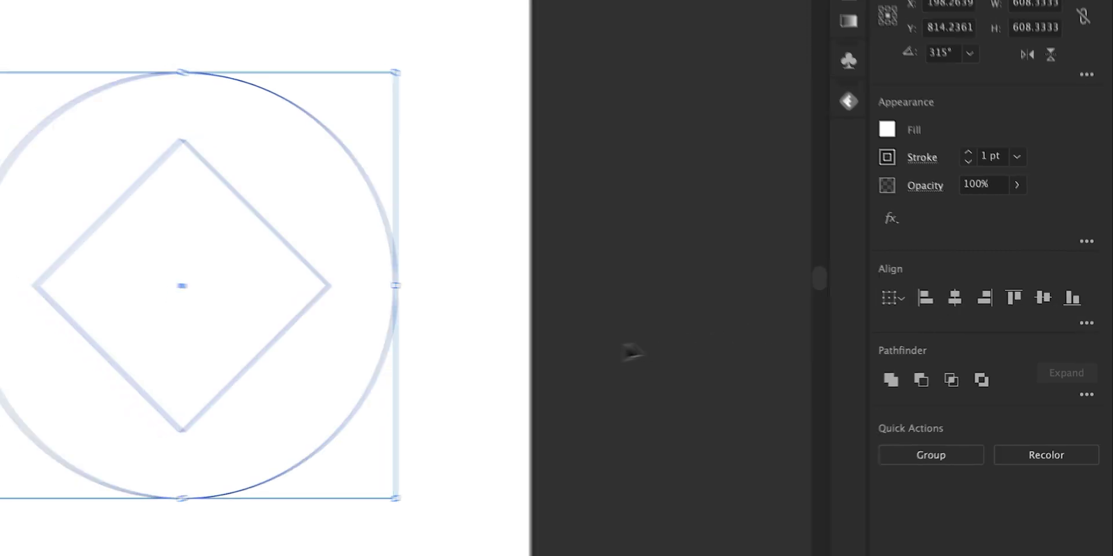
pyautogui.click(474, 371)
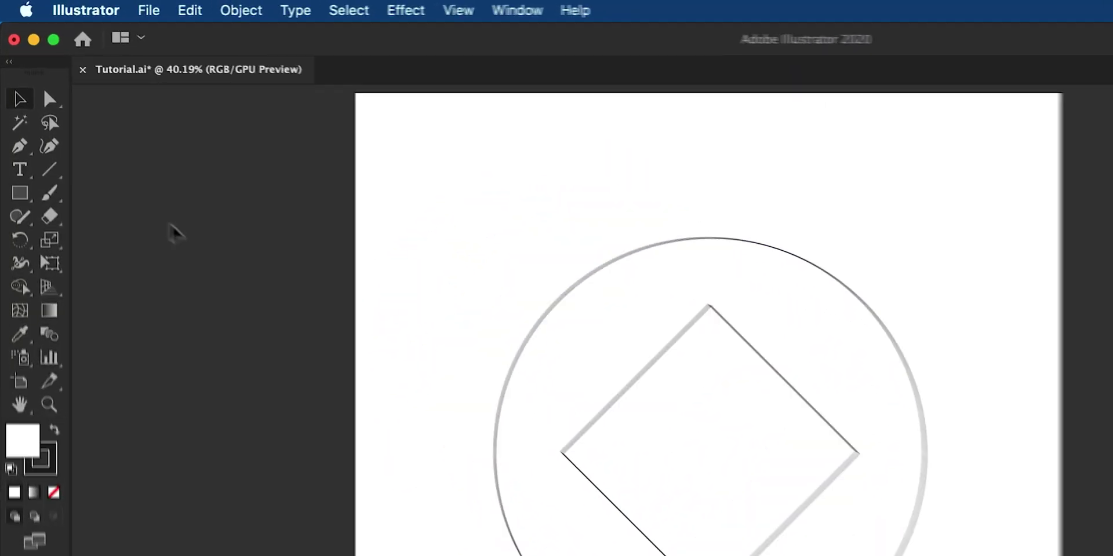
pyautogui.click(31, 138)
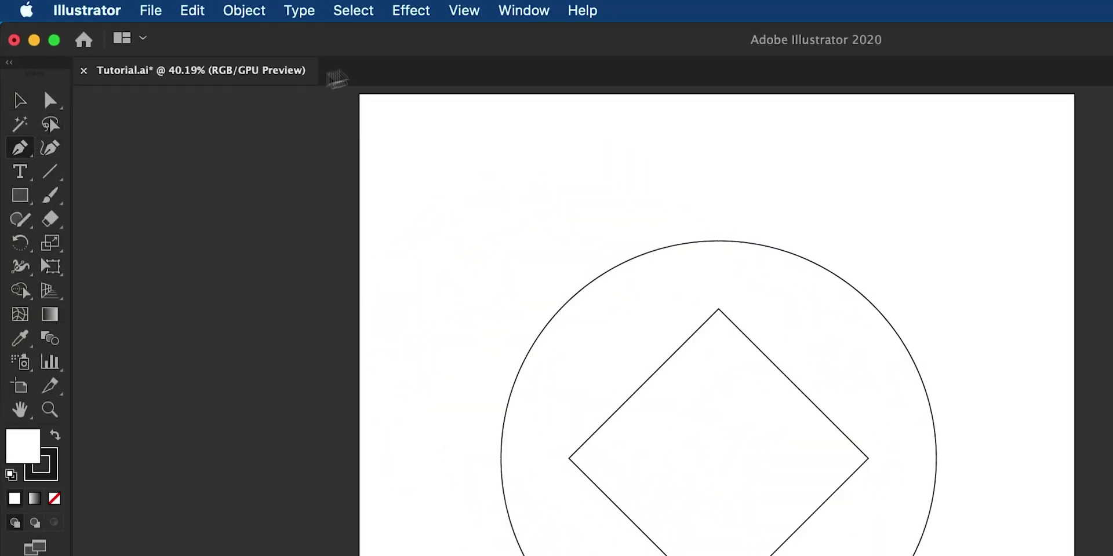
pyautogui.click(464, 10)
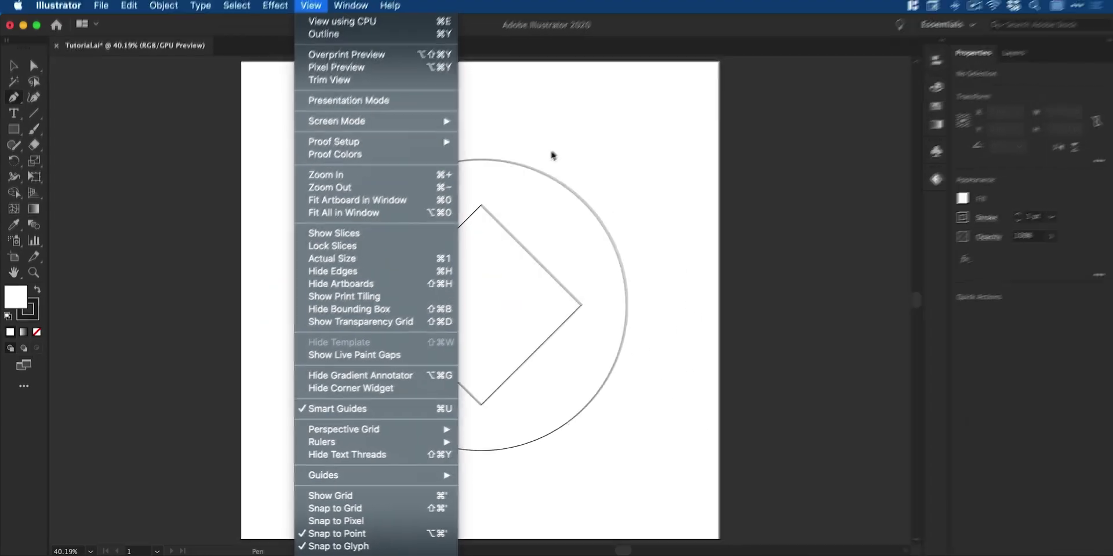
# Turn on Snap to Pixel and draw a line from the diamond's top corner to the circle
pyautogui.click(781, 21)
pyautogui.press('z')
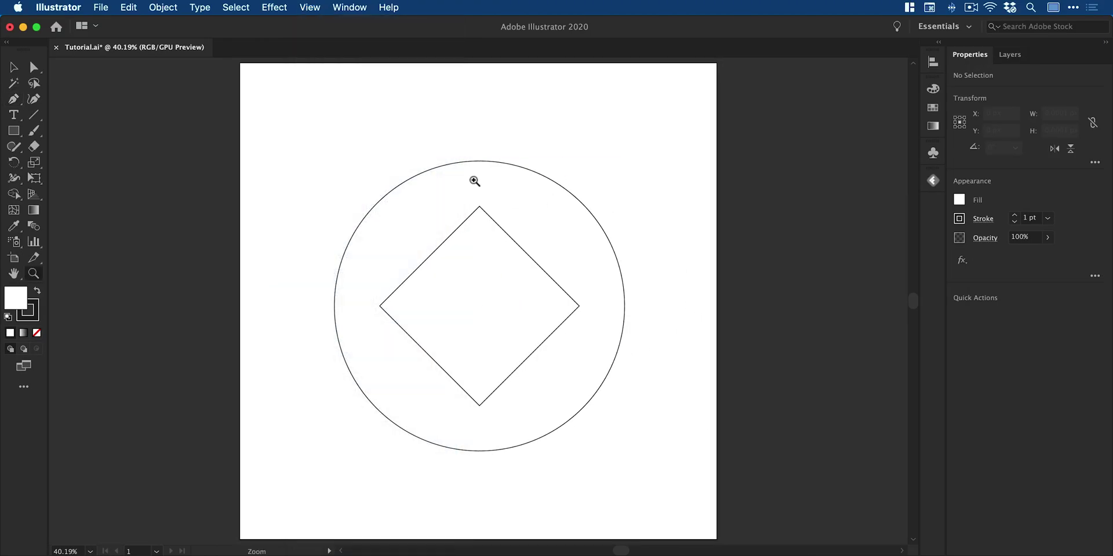
pyautogui.moveTo(474, 181); pyautogui.dragTo(617, 297)
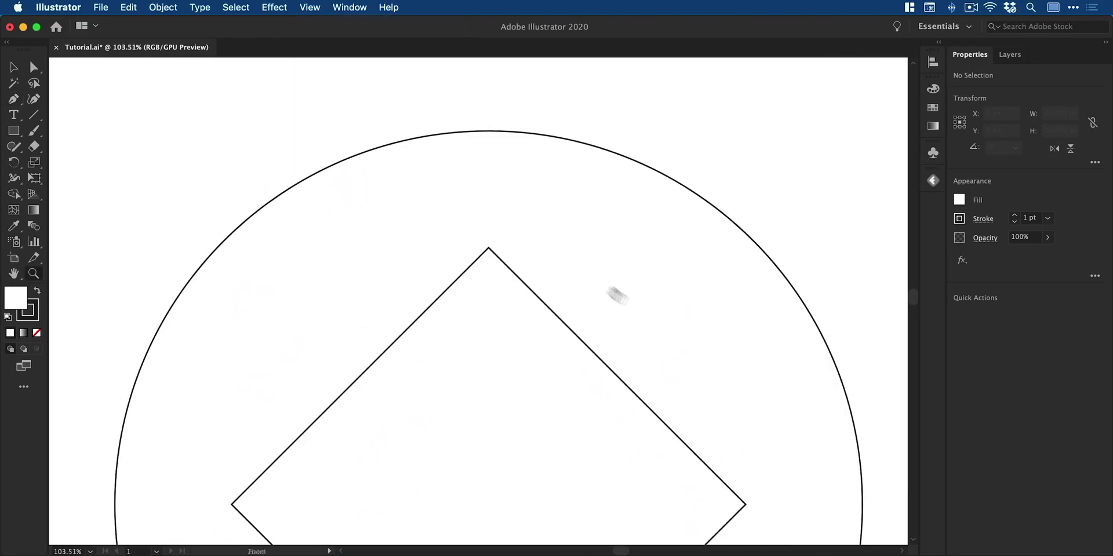
pyautogui.press('p')
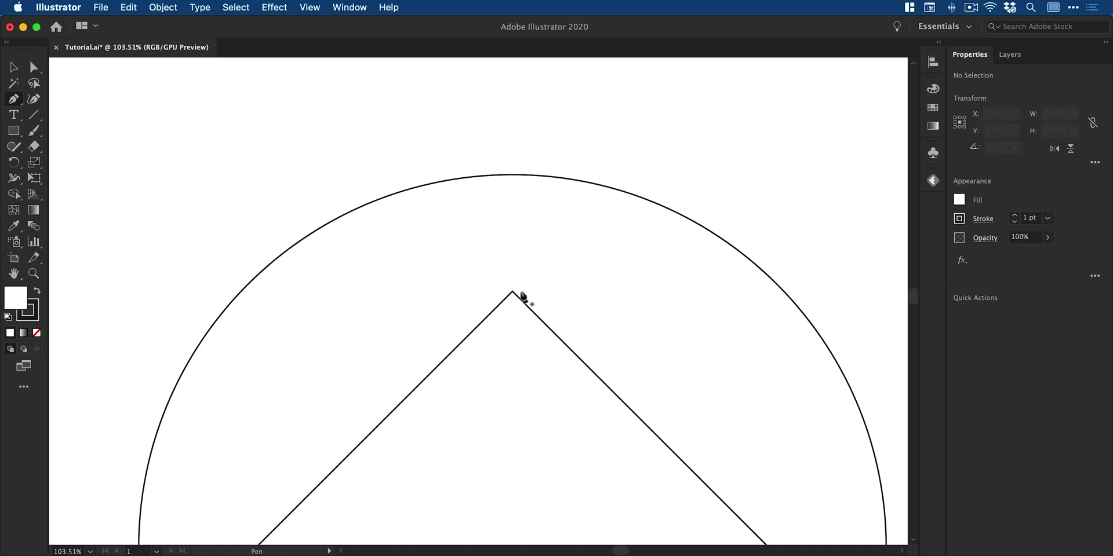
pyautogui.click(513, 292)
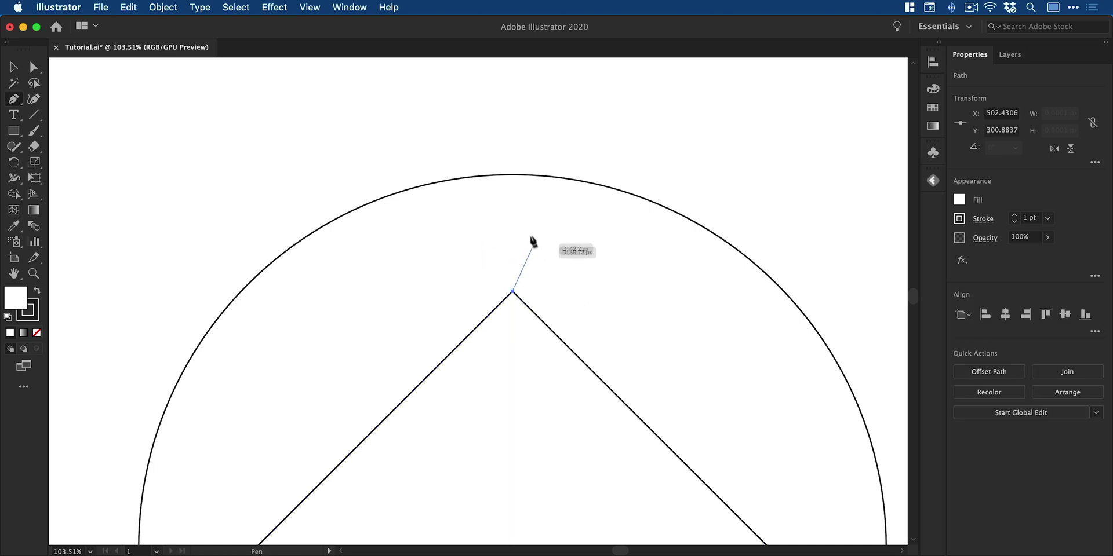
pyautogui.click(512, 174)
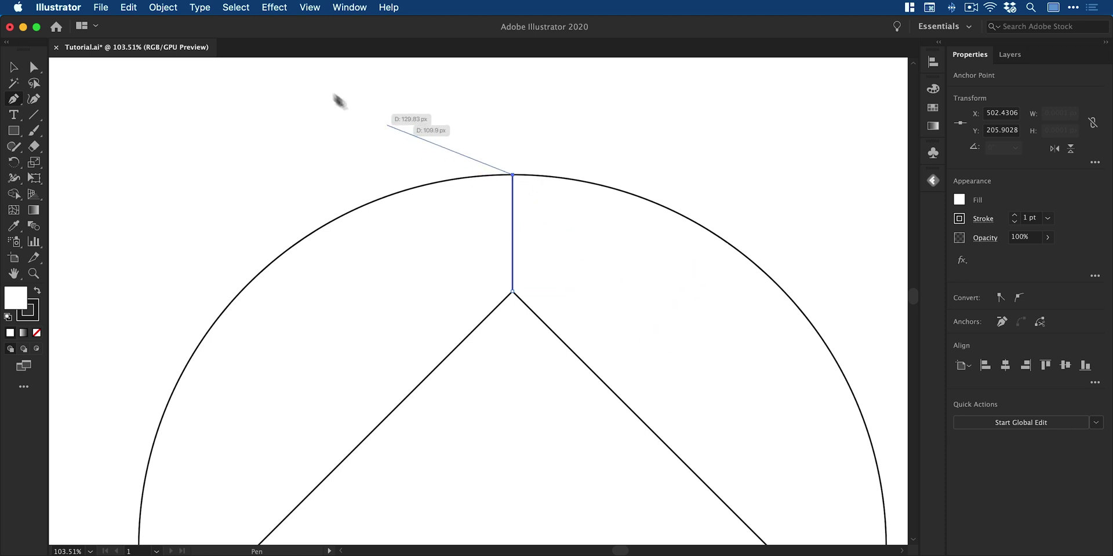
pyautogui.click(235, 7)
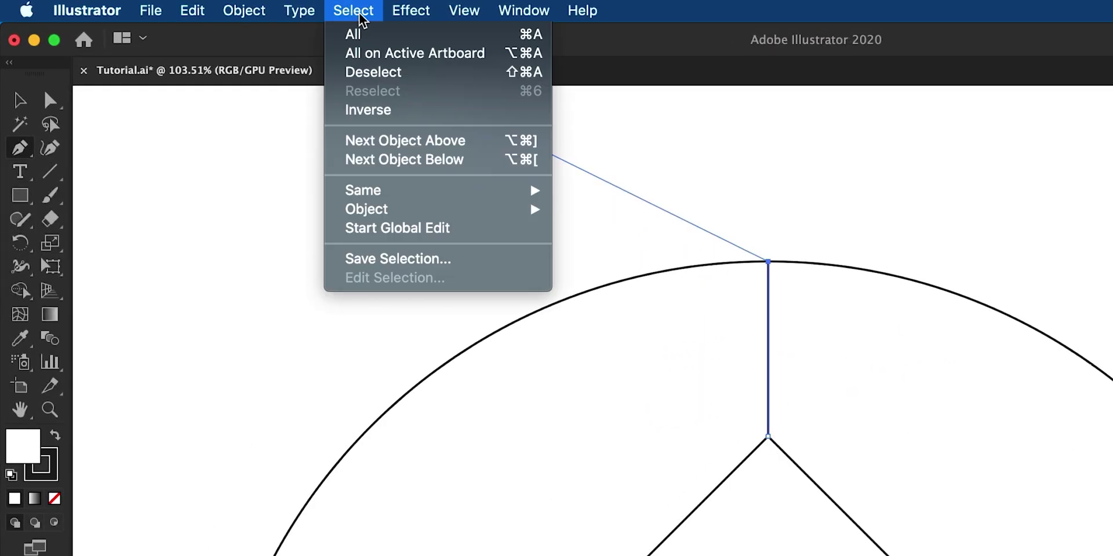
pyautogui.click(498, 73)
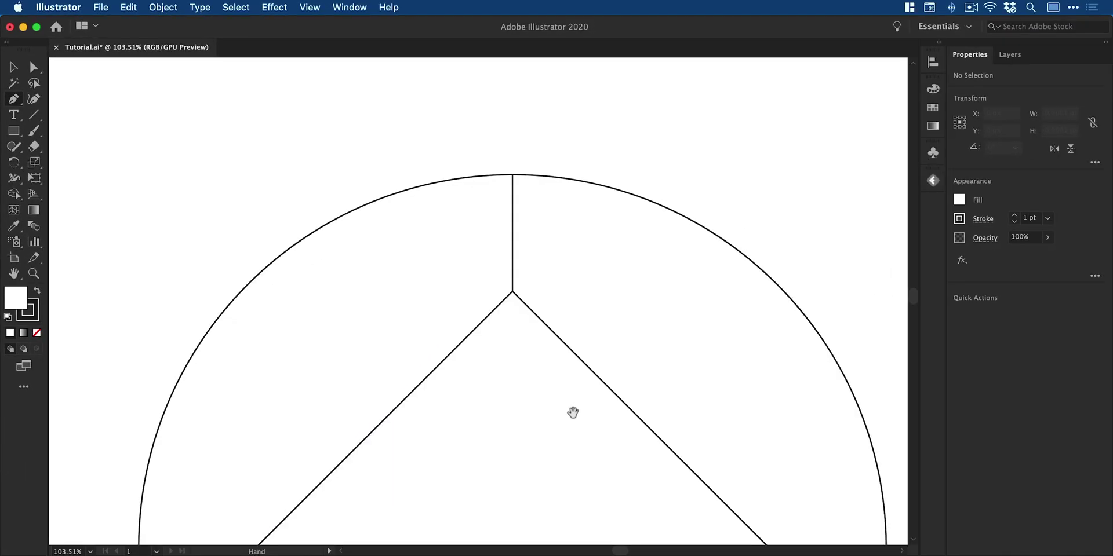
# Draw lines from the diamond's left, bottom and right corners out to the circle
pyautogui.moveTo(857, 555); pyautogui.dragTo(556, 555)
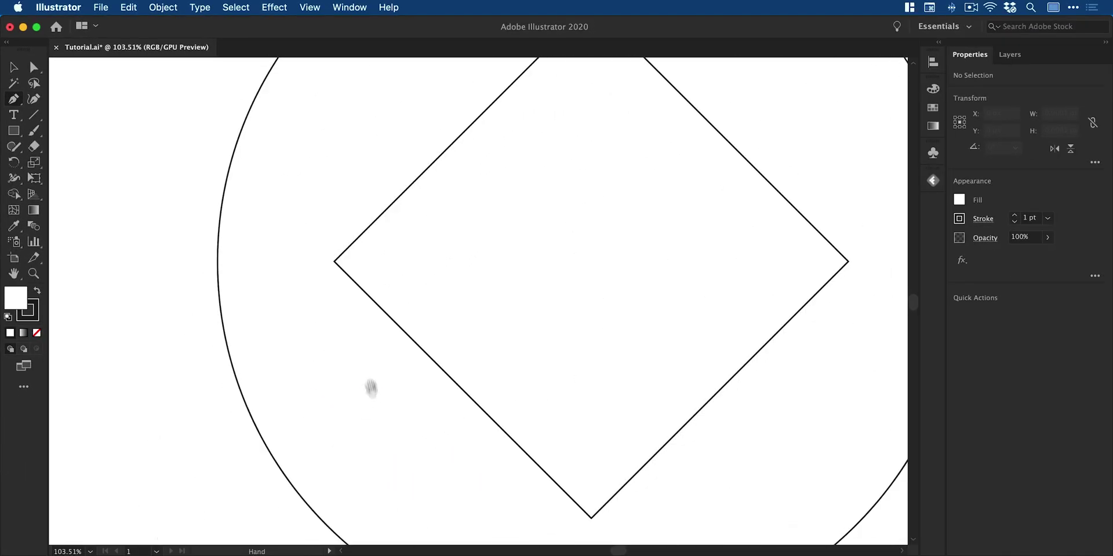
pyautogui.click(335, 262)
pyautogui.keyDown('shift'); pyautogui.click(218, 261); pyautogui.keyUp('shift')
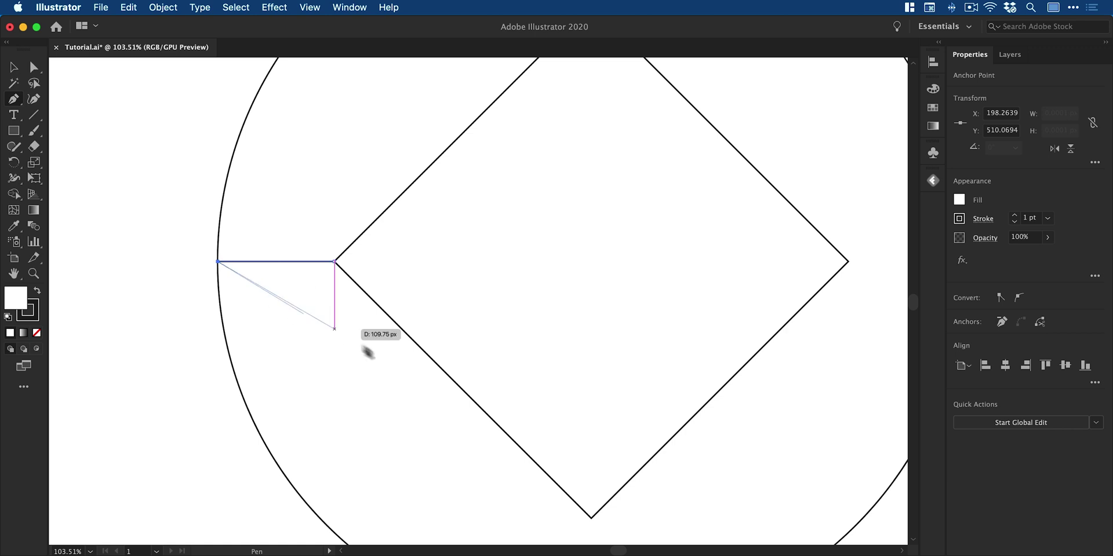
pyautogui.moveTo(519, 447); pyautogui.dragTo(348, 199)
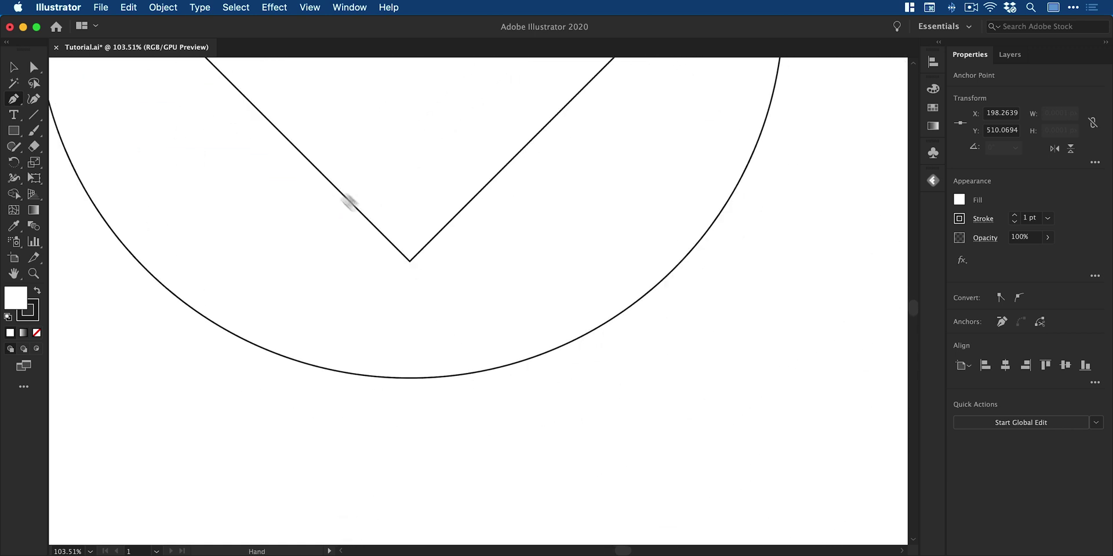
pyautogui.click(410, 261)
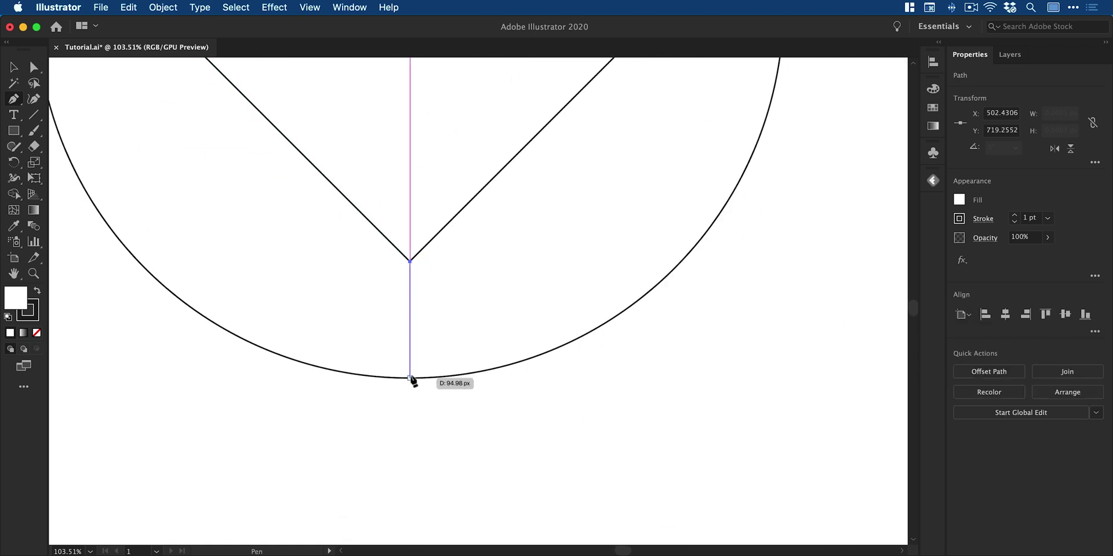
pyautogui.click(410, 378)
pyautogui.keyDown('super'); pyautogui.click(472, 318); pyautogui.keyUp('super')
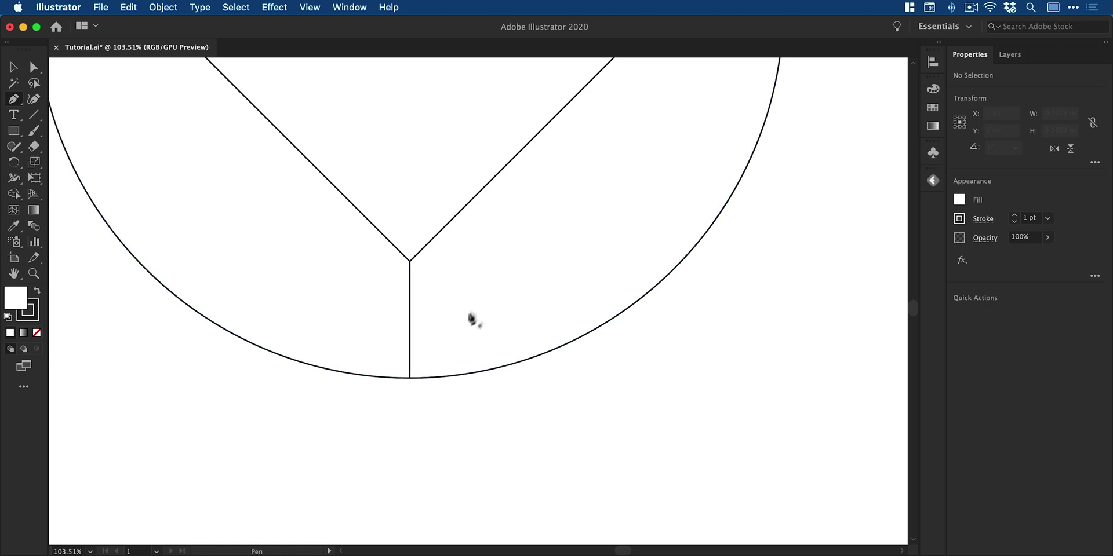
pyautogui.scroll(5, 472, 318)
pyautogui.hscroll(3, 473, 318)
pyautogui.click(506, 266)
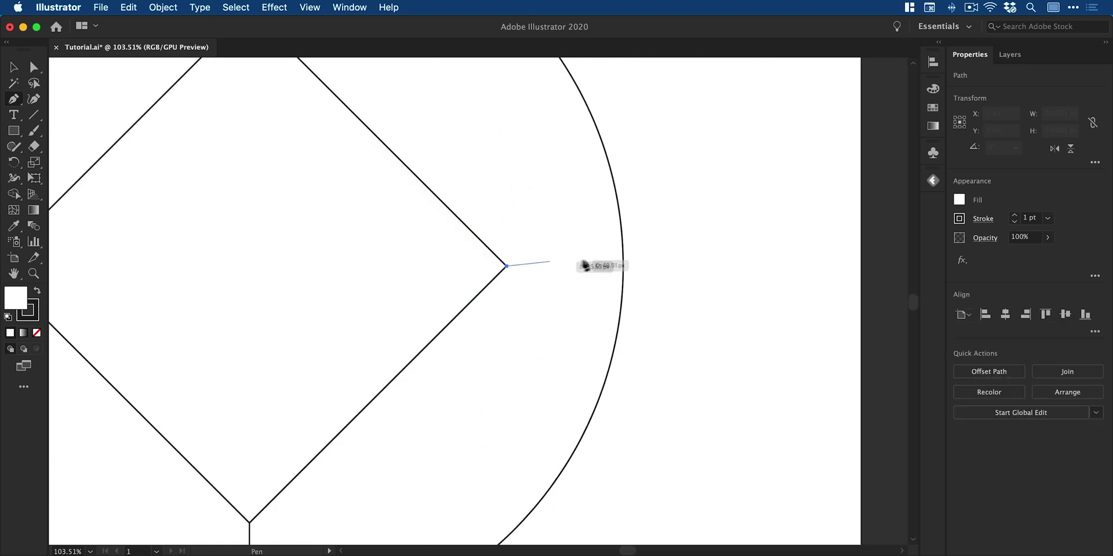
pyautogui.click(621, 266)
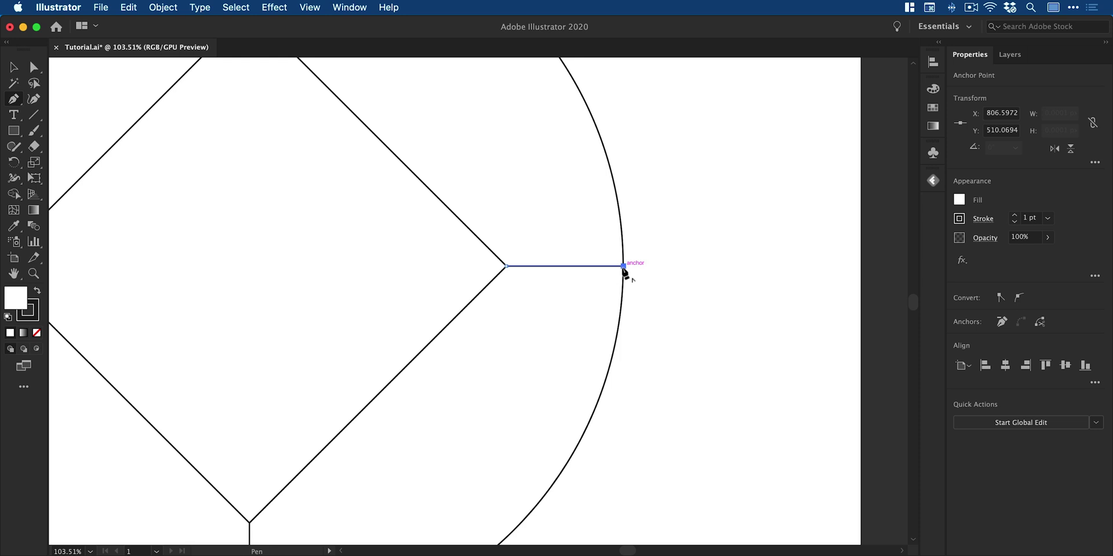
pyautogui.press('super+0')
# Select the diamond and its four spokes
pyautogui.click(633, 241)
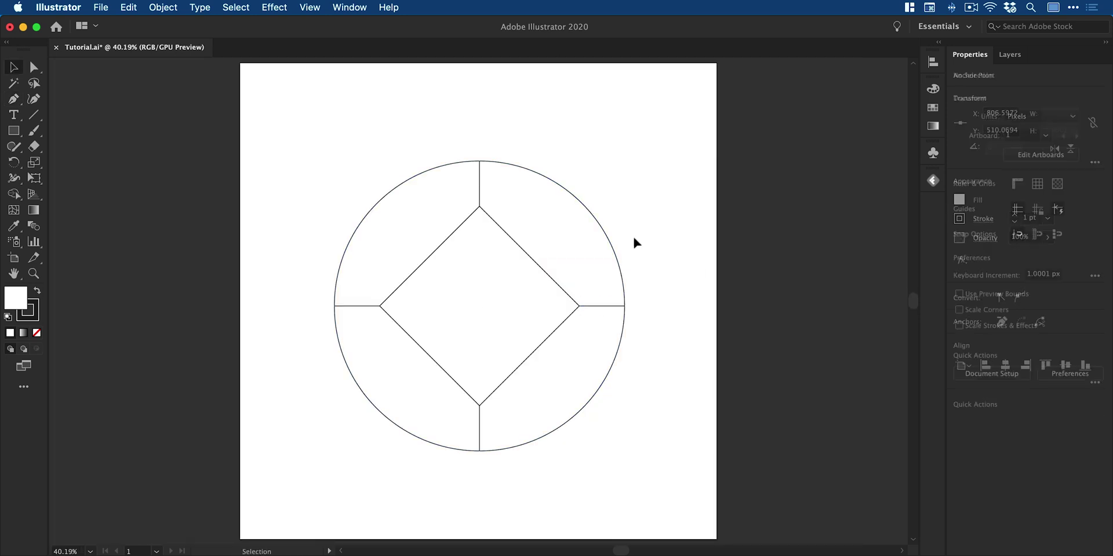
pyautogui.moveTo(652, 151); pyautogui.dragTo(317, 500)
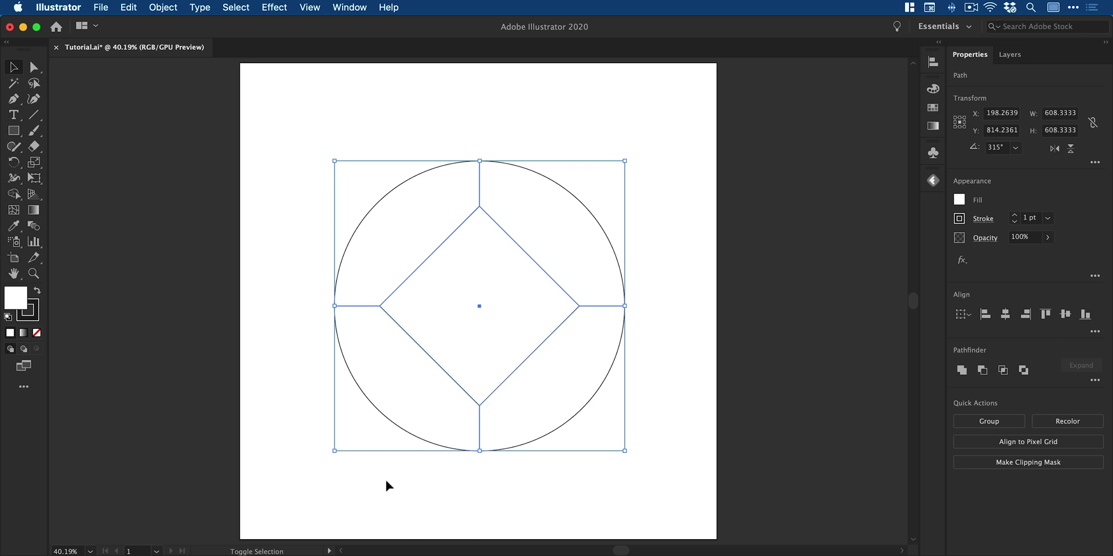
pyautogui.hotkey('shift', 'Left')
pyautogui.hotkey('shift', 'Left')
pyautogui.hotkey('shift', 'Left')
pyautogui.hotkey('shift', 'Right')
pyautogui.hotkey('shift', 'Right')
# Paste a copy in front, rotate it 45°, and select every shape of the gem
pyautogui.click(140, 7)
pyautogui.click(135, 69)
pyautogui.click(127, 7)
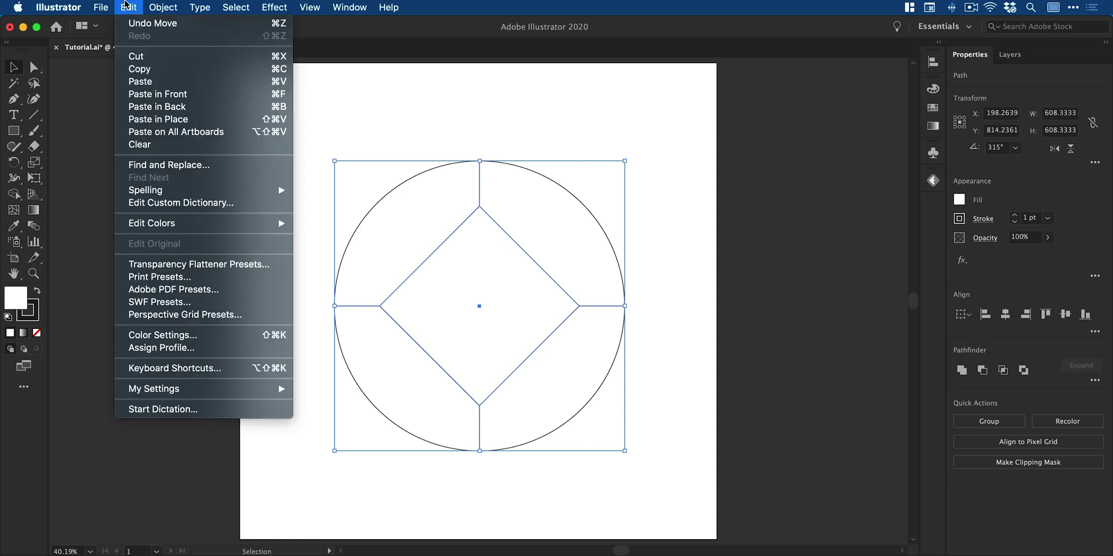
pyautogui.click(154, 94)
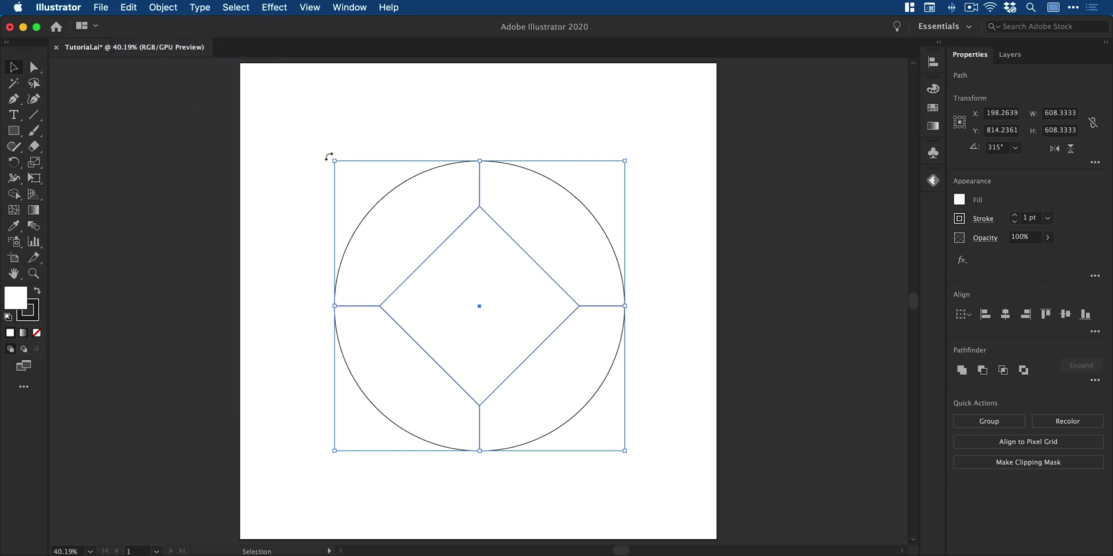
pyautogui.moveTo(329, 156); pyautogui.dragTo(489, 462)
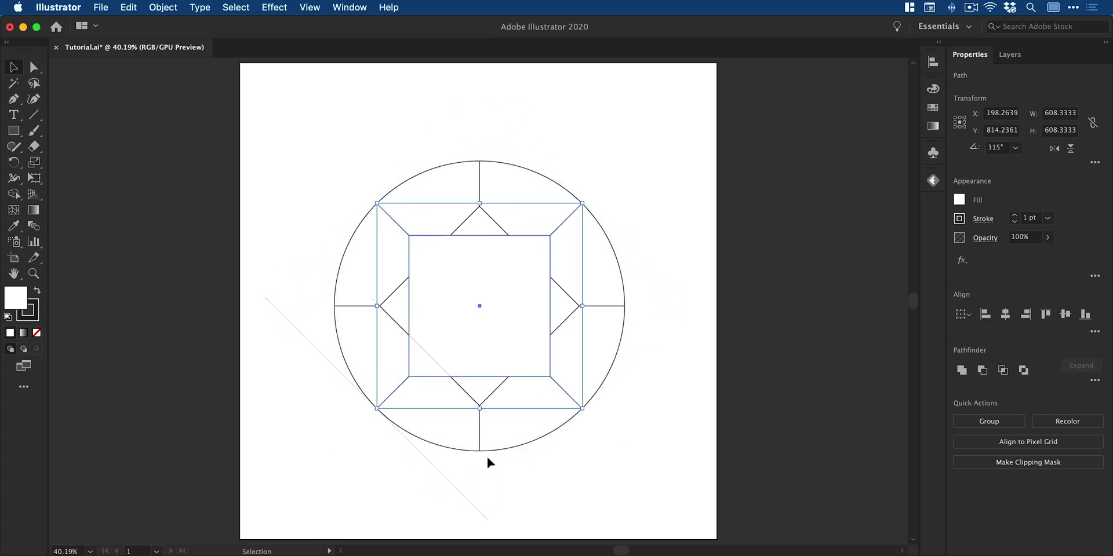
pyautogui.moveTo(304, 138); pyautogui.dragTo(658, 510)
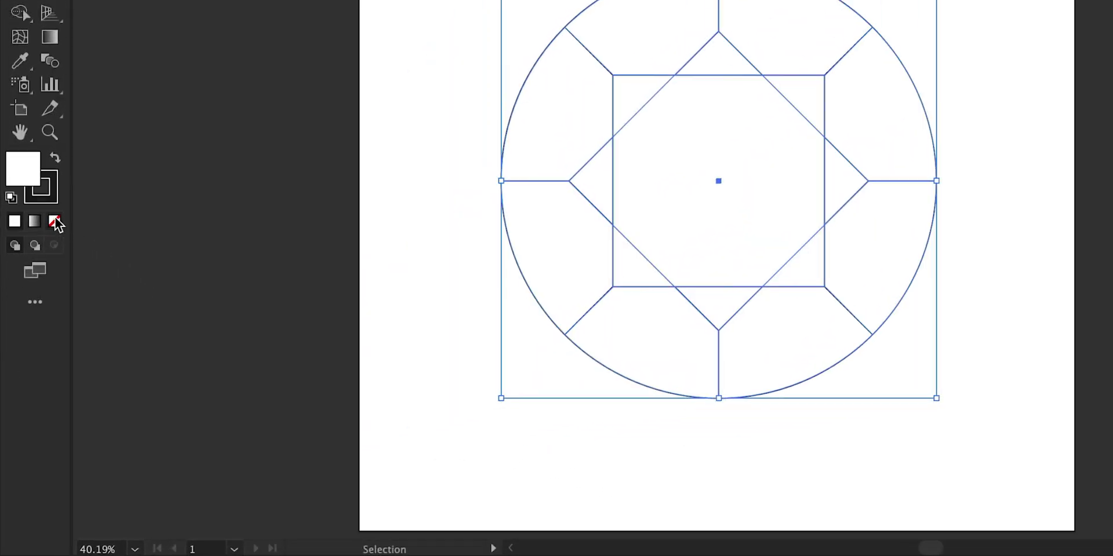
# Set the fill to None and the stroke weight to 14 pt on all gem shapes
pyautogui.click(55, 222)
pyautogui.click(49, 192)
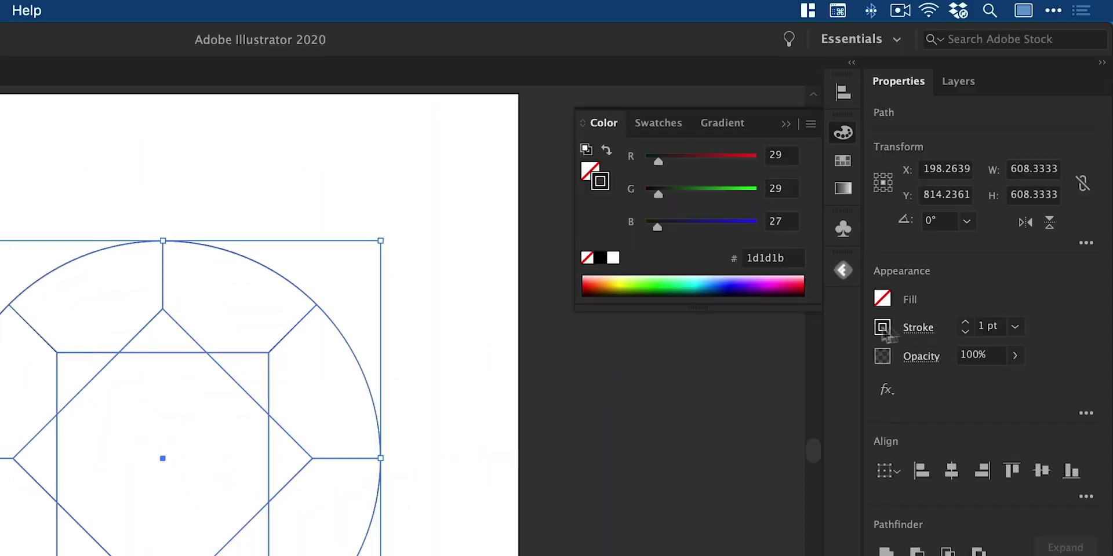
pyautogui.click(965, 321)
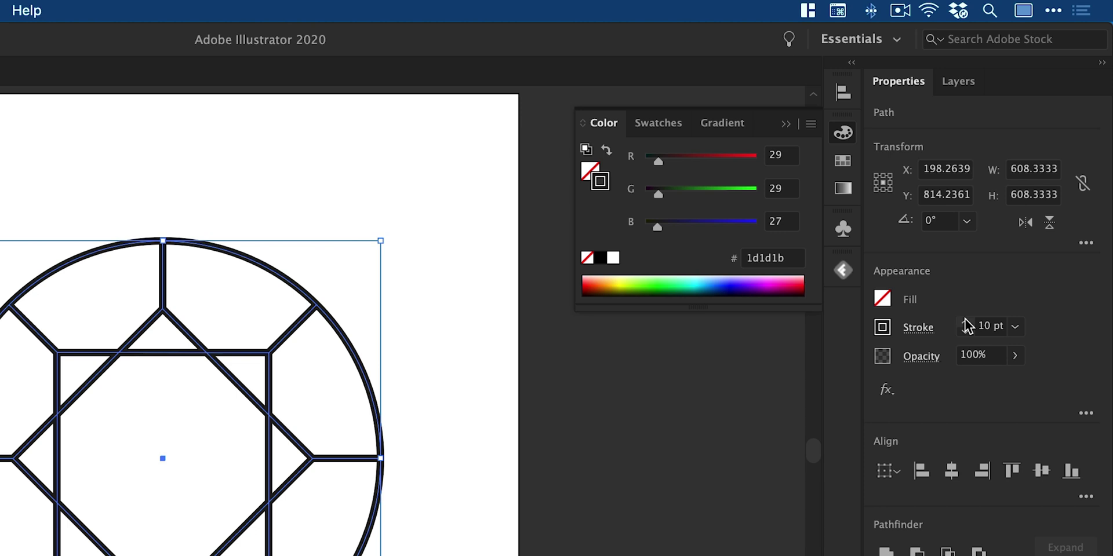
pyautogui.click(965, 321)
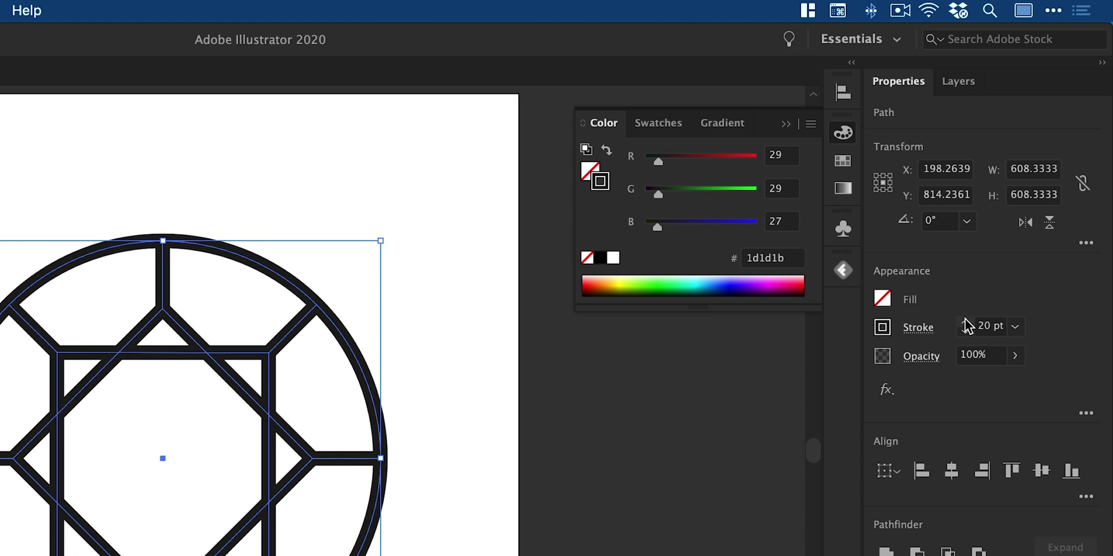
pyautogui.click(965, 331)
pyautogui.click(965, 331)
pyautogui.click(965, 331)
pyautogui.click(965, 331)
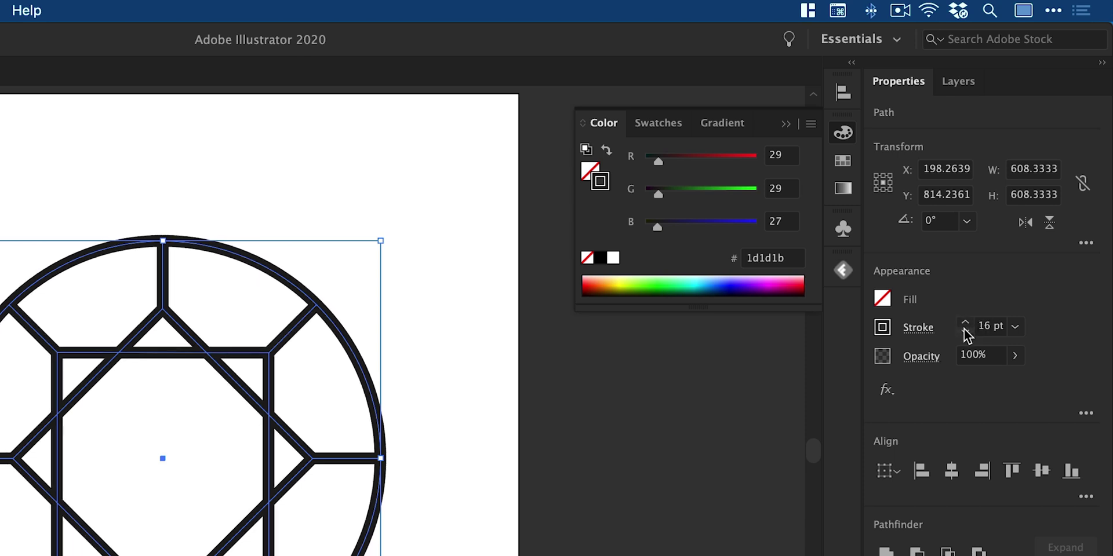
pyautogui.click(965, 331)
pyautogui.click(965, 331)
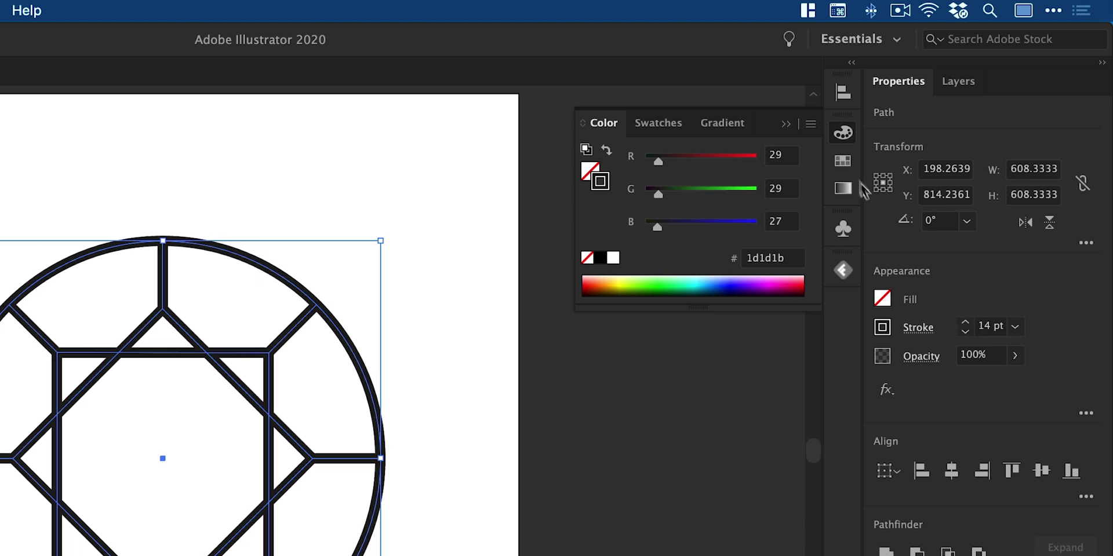
pyautogui.click(837, 140)
pyautogui.click(686, 307)
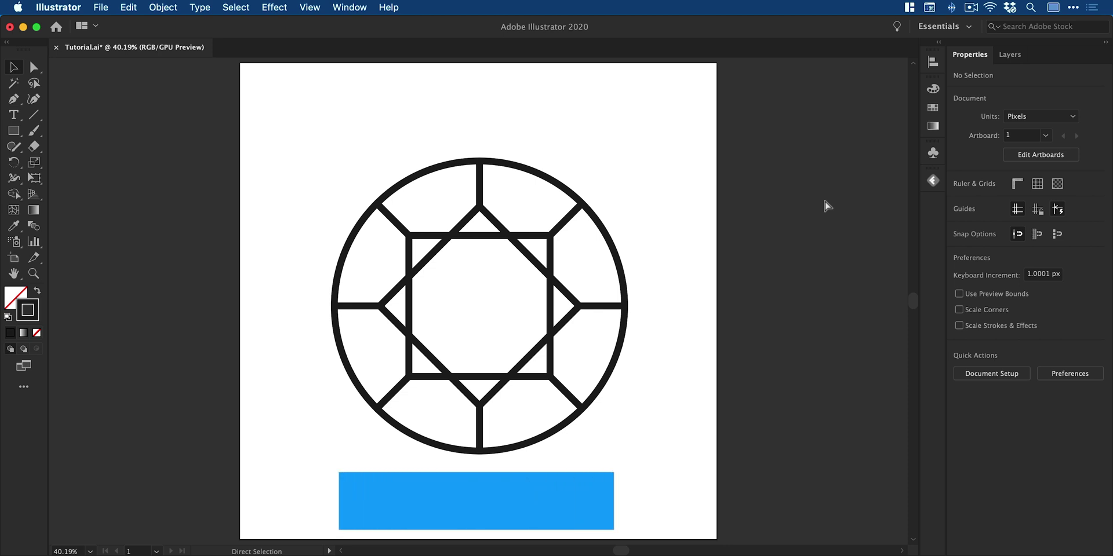
# Switch to Outline mode and draw a line between the top and bottom square-diamond intersections
pyautogui.press('super+y')
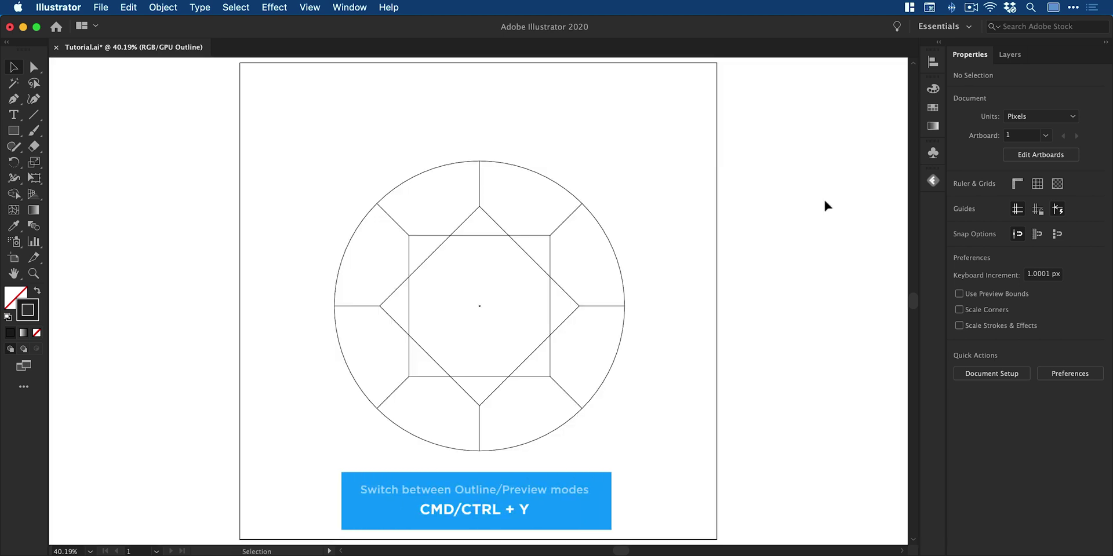
pyautogui.press('z')
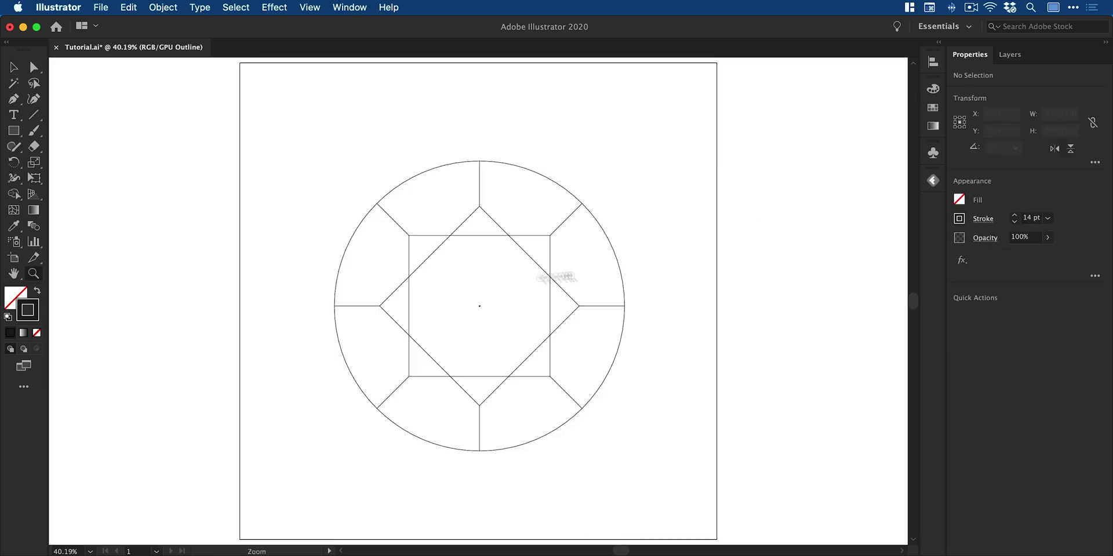
pyautogui.moveTo(450, 277); pyautogui.dragTo(518, 311)
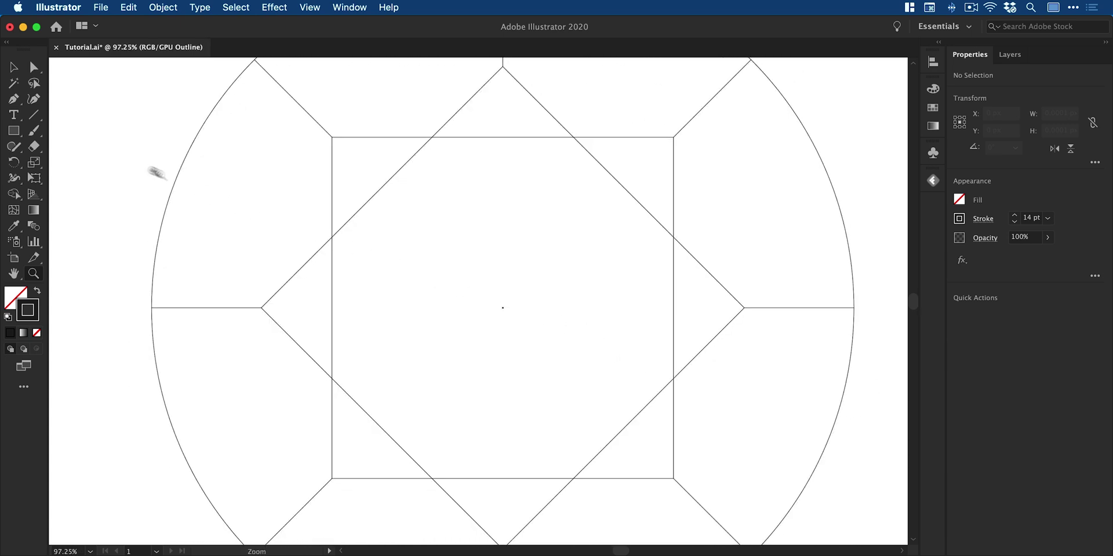
pyautogui.click(13, 98)
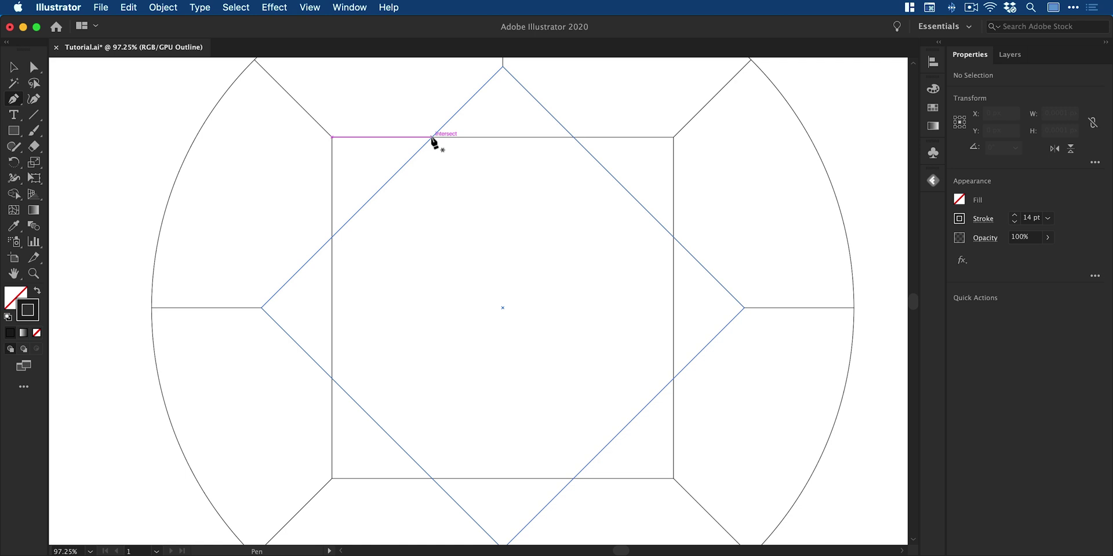
pyautogui.click(432, 137)
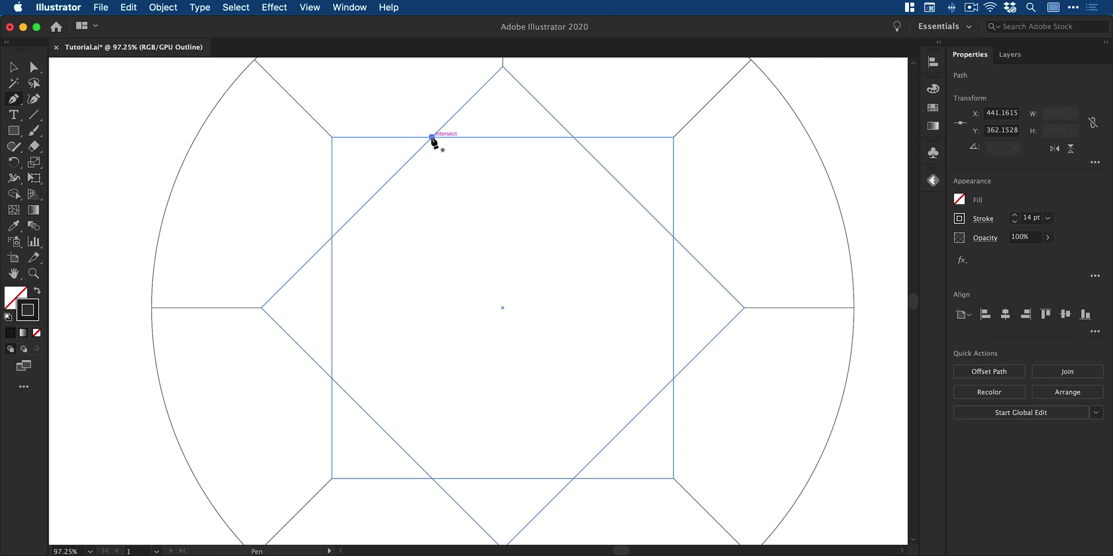
pyautogui.click(573, 479)
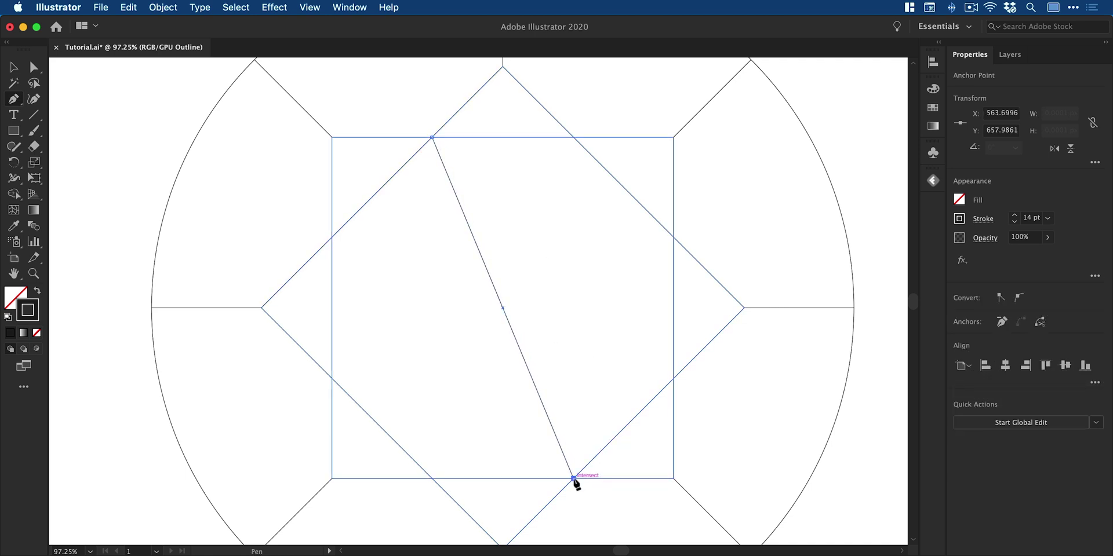
pyautogui.press('v')
pyautogui.click(607, 313)
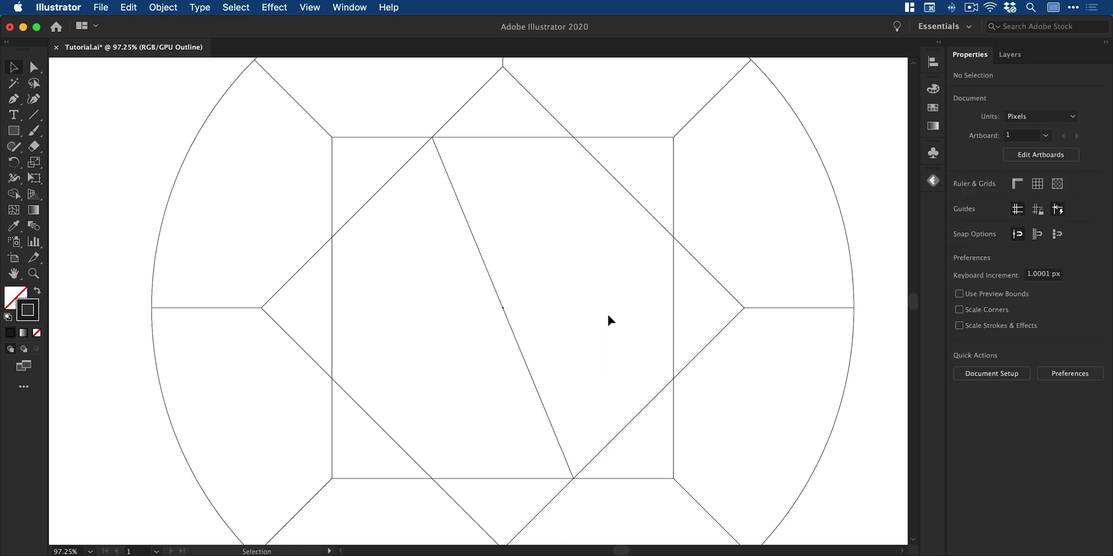
# Stretch the diagonal line to 239.1 × 577.24 px so its top passes the circle
pyautogui.moveTo(427, 241); pyautogui.dragTo(525, 462)
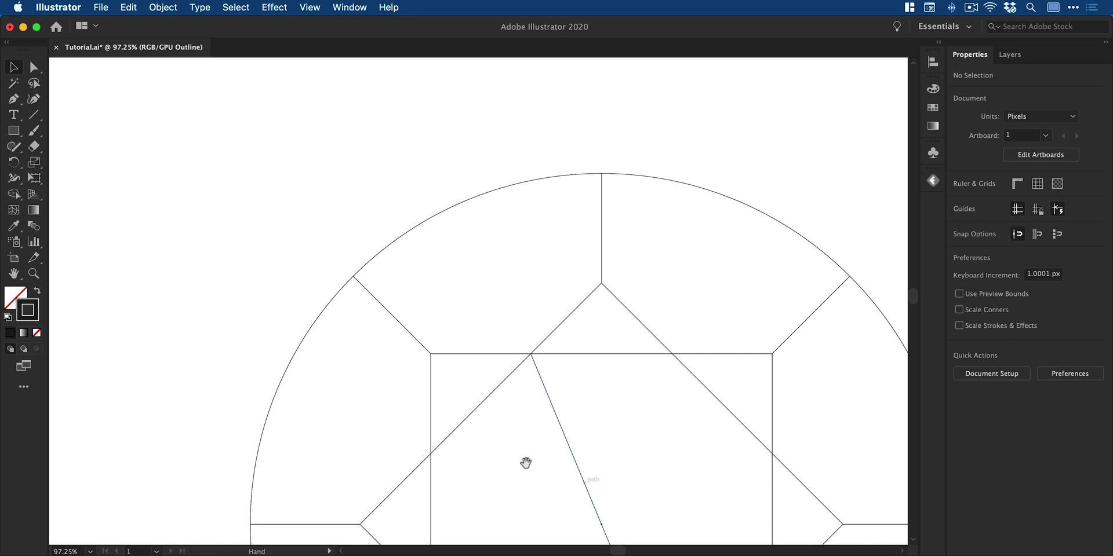
pyautogui.click(544, 391)
pyautogui.moveTo(529, 353); pyautogui.dragTo(504, 275)
pyautogui.press('super+minus')
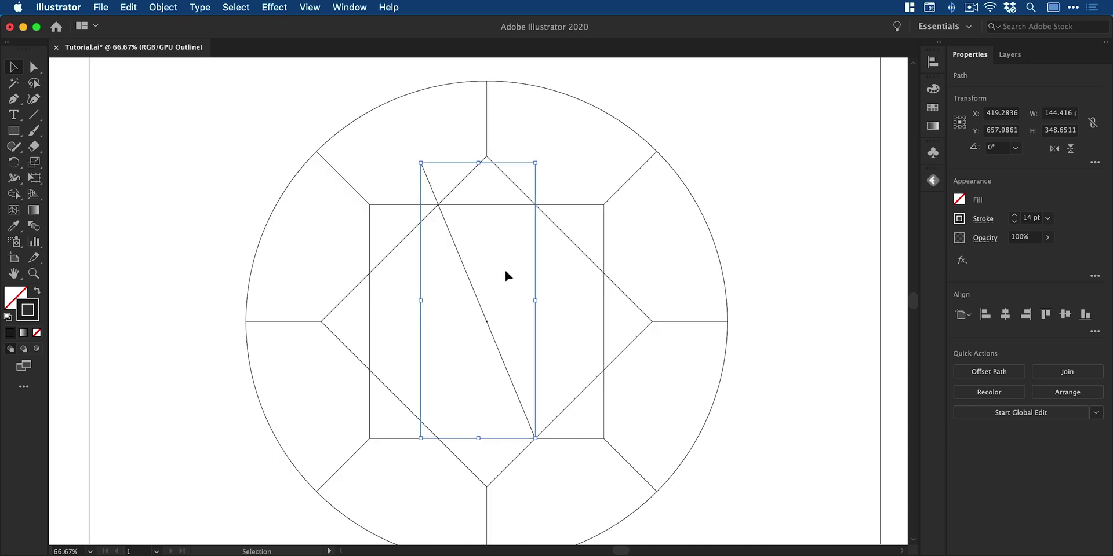
pyautogui.moveTo(419, 163); pyautogui.dragTo(666, 435)
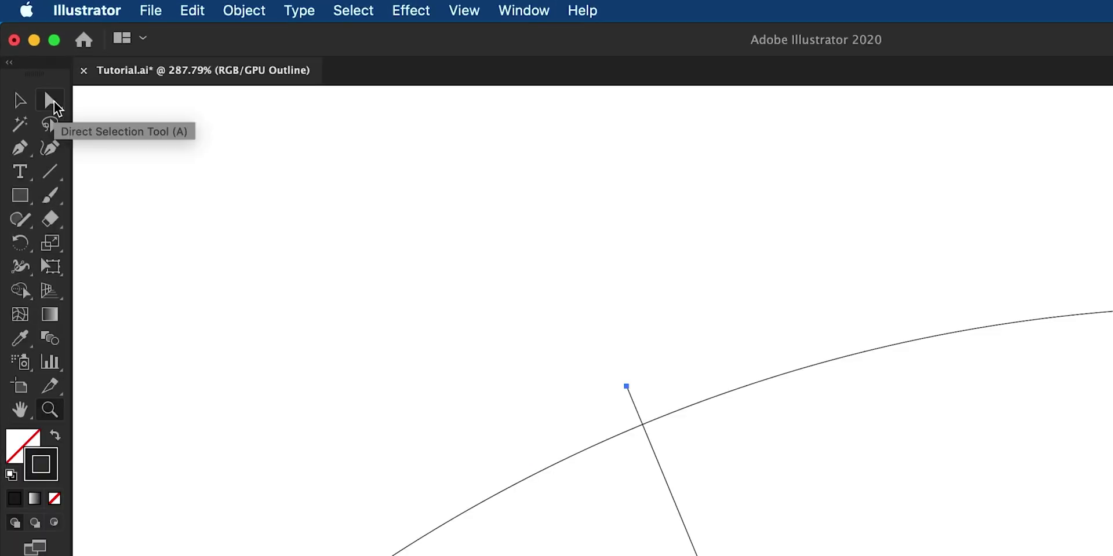
# Drag the diagonal line's anchor points exactly onto the circle's outline
pyautogui.click(54, 102)
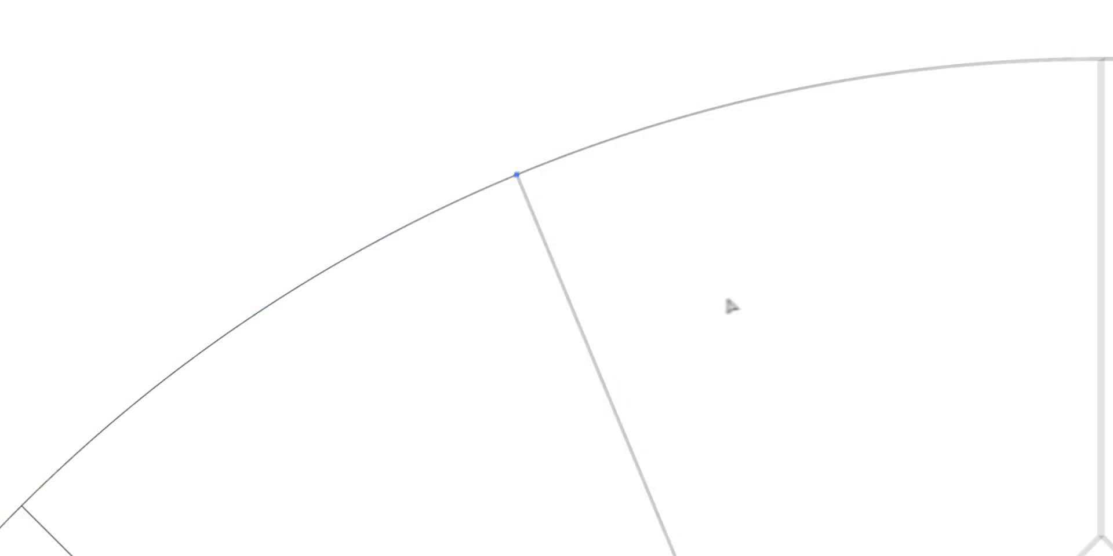
pyautogui.click(574, 375)
pyautogui.press('super+minus')
pyautogui.press('super+minus')
pyautogui.press('super+minus')
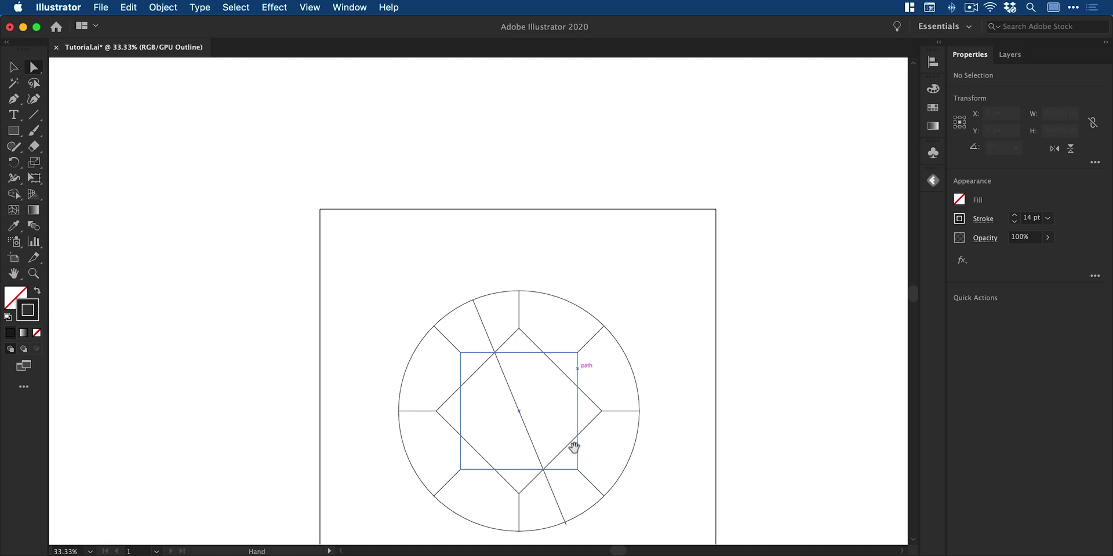
pyautogui.scroll(-4, 574, 418)
pyautogui.press('z')
pyautogui.moveTo(576, 390); pyautogui.dragTo(653, 430)
pyautogui.moveTo(557, 367); pyautogui.dragTo(831, 530)
pyautogui.moveTo(581, 401); pyautogui.dragTo(667, 450)
pyautogui.press('a')
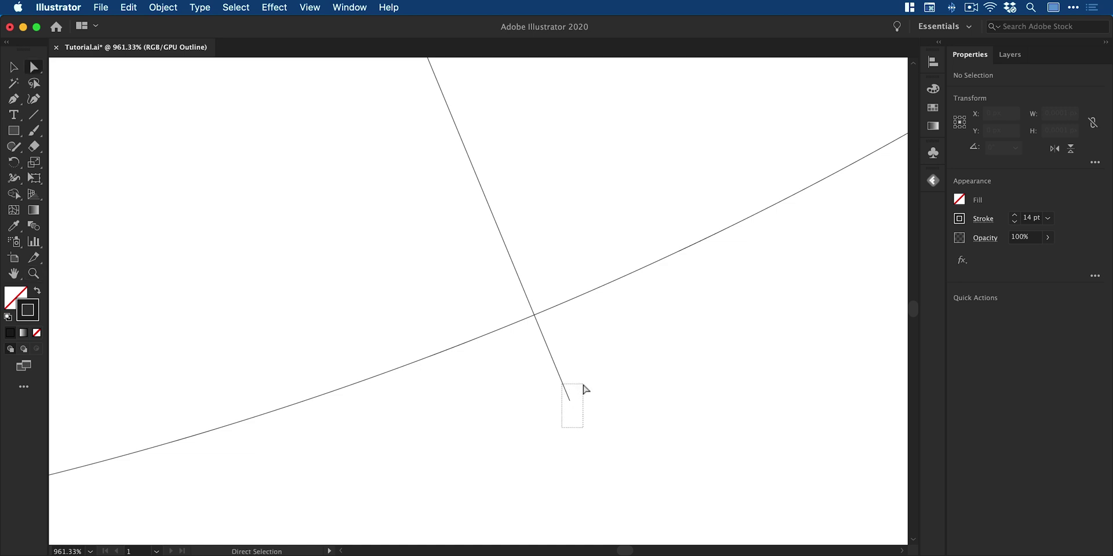
pyautogui.click(569, 401)
pyautogui.moveTo(569, 401); pyautogui.dragTo(534, 315)
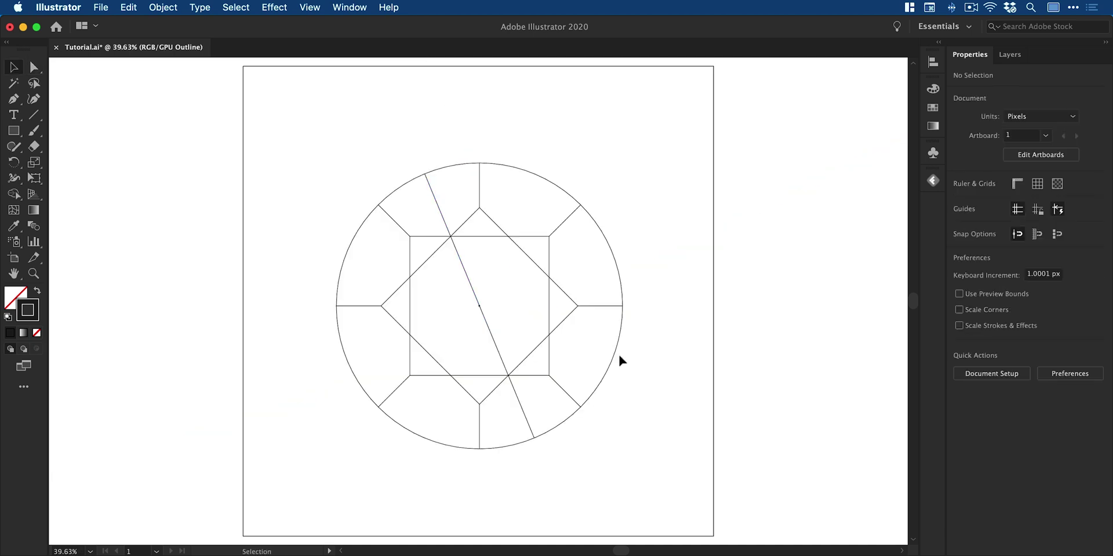
# Paste a copy of the diagonal in place, flip it horizontally, and slide it right into an X
pyautogui.click(524, 413)
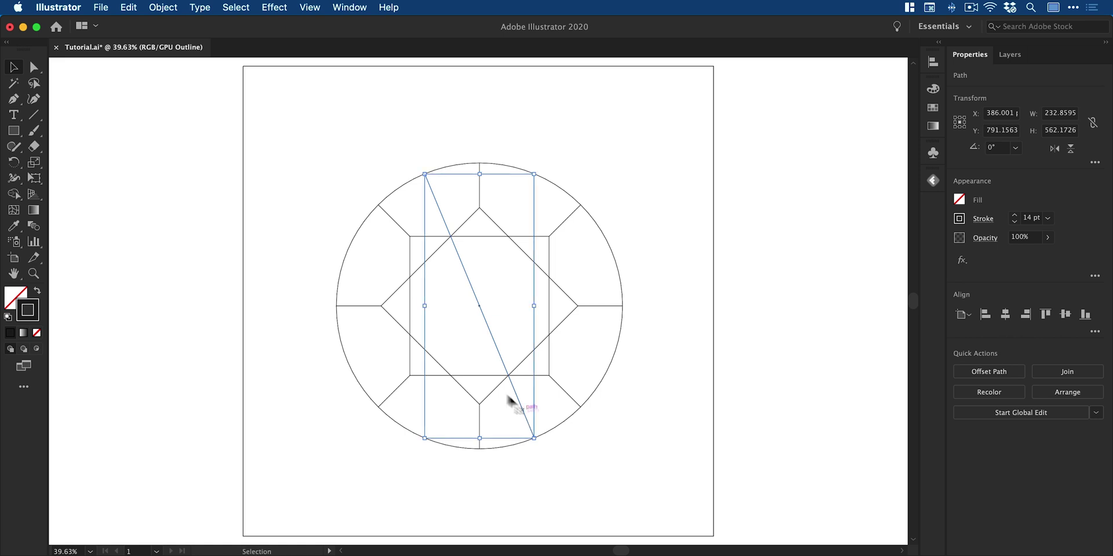
pyautogui.click(128, 7)
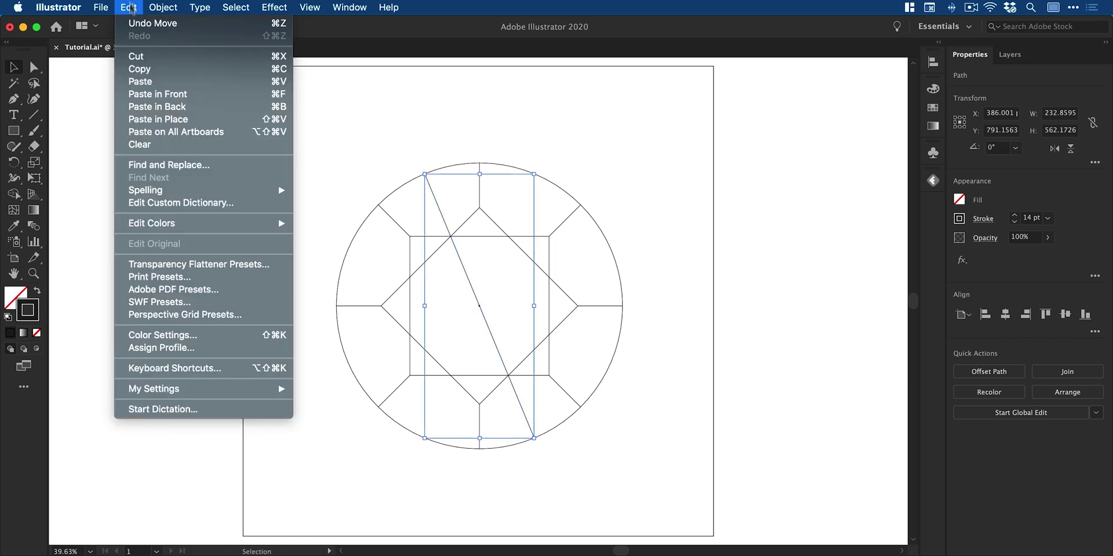
pyautogui.click(130, 70)
pyautogui.click(129, 7)
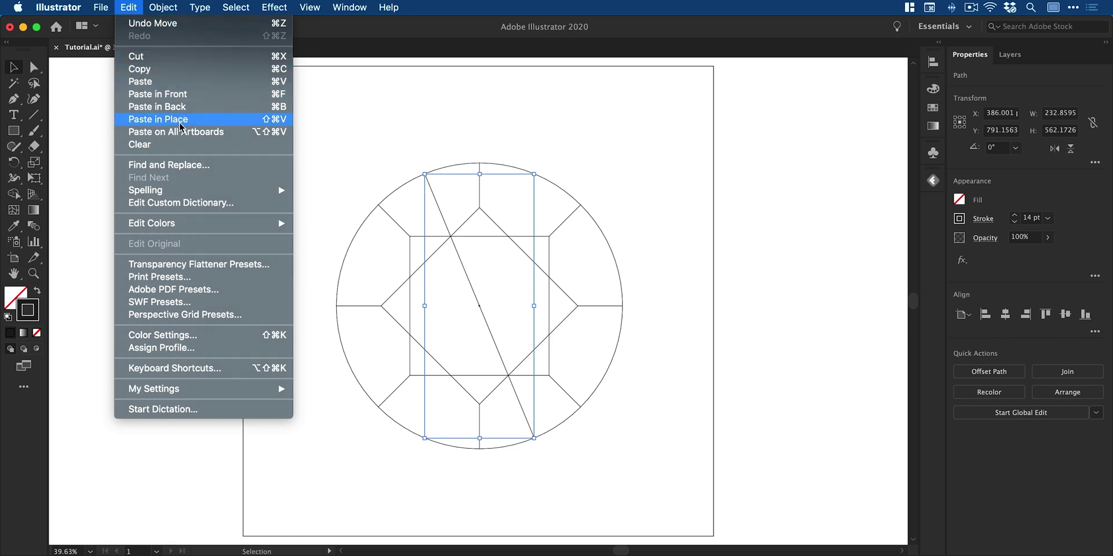
pyautogui.click(202, 102)
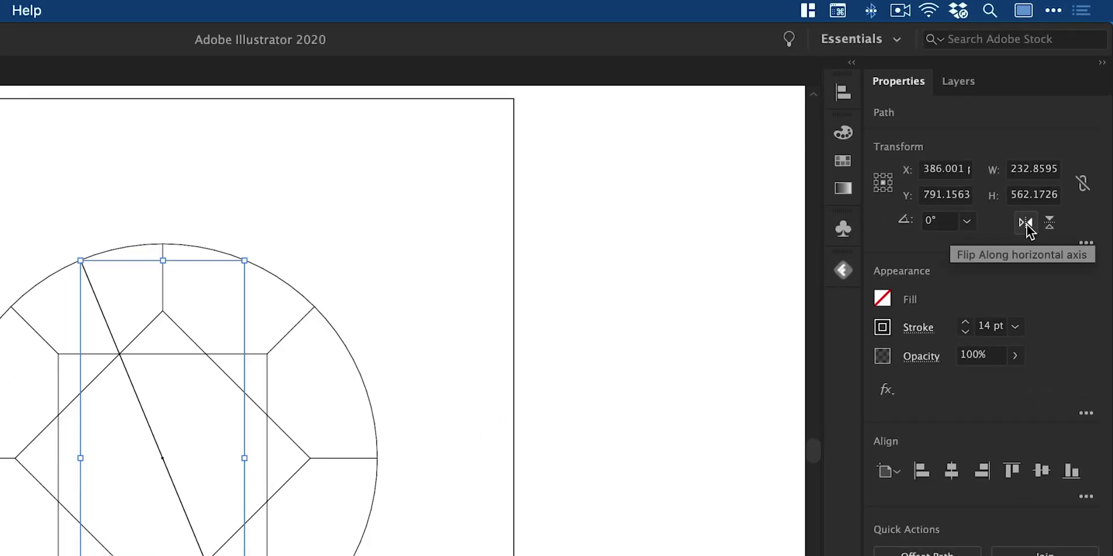
pyautogui.click(1026, 223)
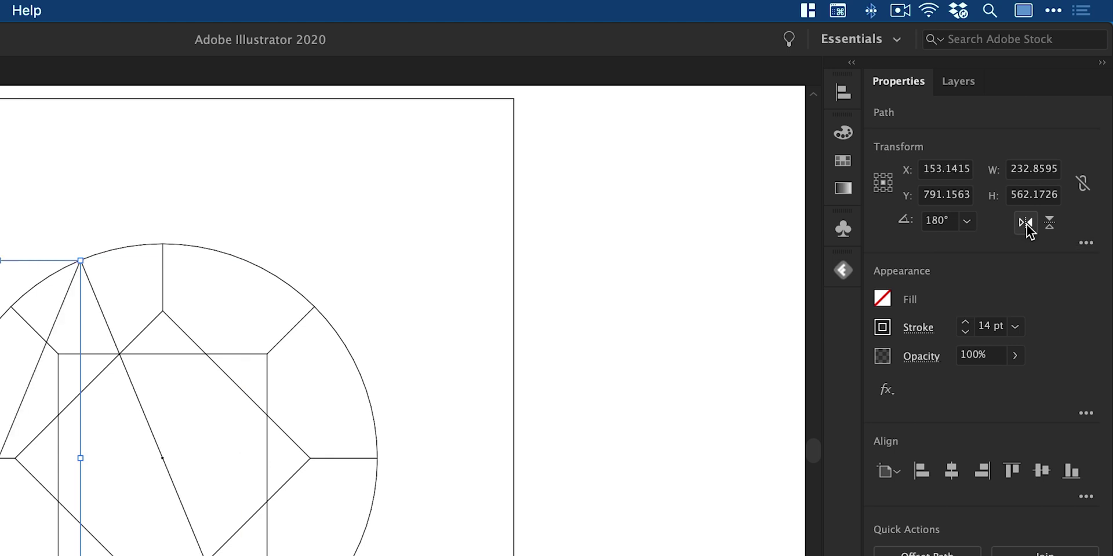
pyautogui.moveTo(380, 280); pyautogui.dragTo(492, 276)
pyautogui.click(760, 253)
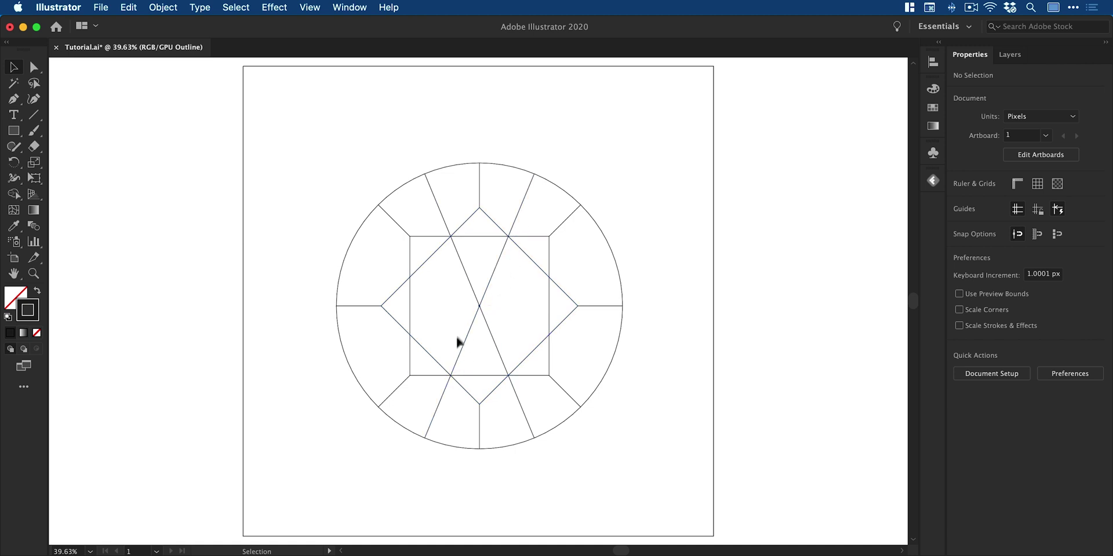
# Rotate a copy of both crossing diagonals to add more radiating facet lines
pyautogui.click(468, 281)
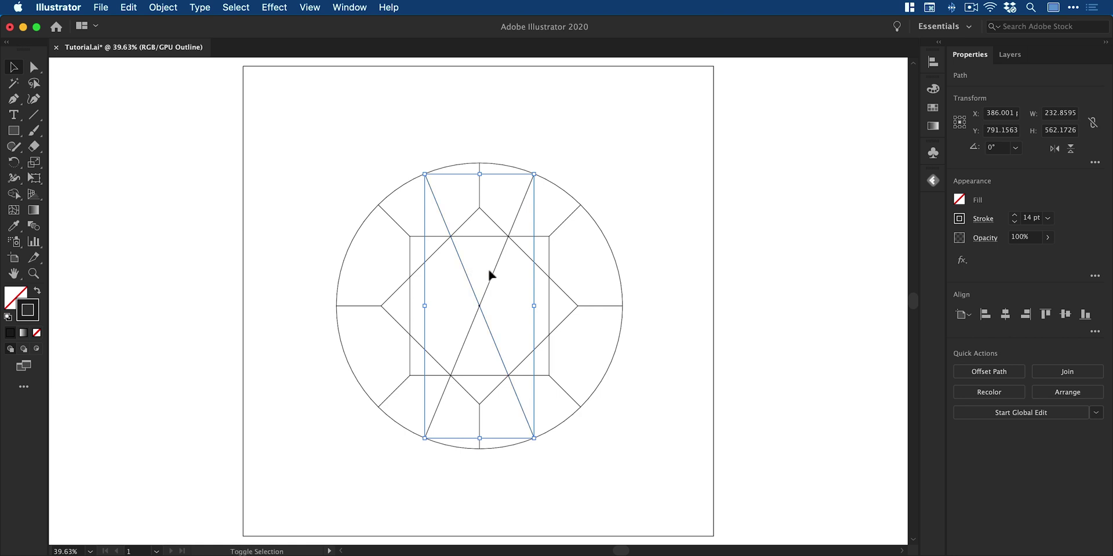
pyautogui.keyDown('shift'); pyautogui.click(493, 272); pyautogui.keyUp('shift')
pyautogui.press('a')
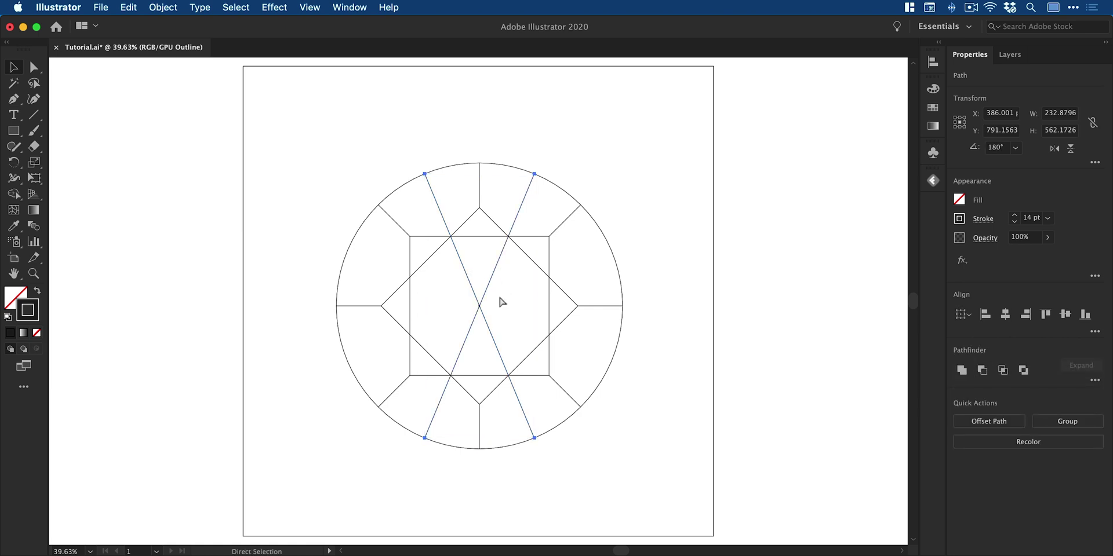
pyautogui.press('v')
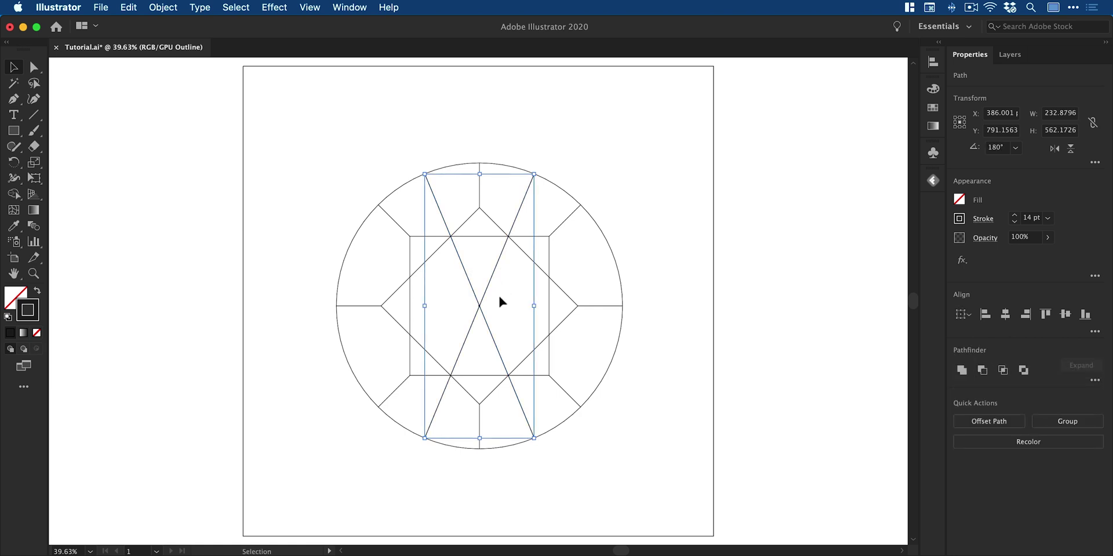
pyautogui.moveTo(419, 167); pyautogui.dragTo(566, 270)
pyautogui.click(684, 231)
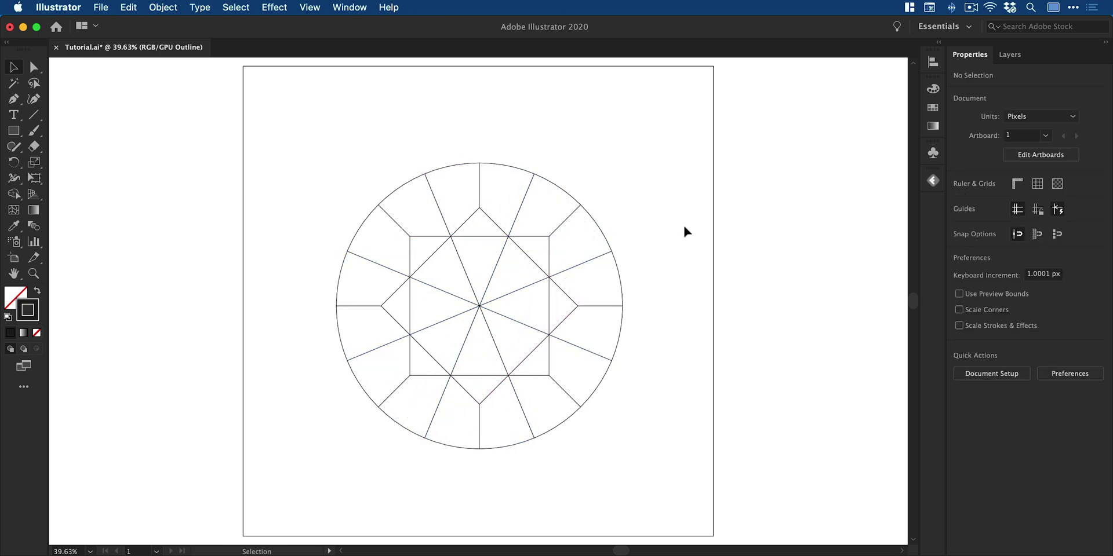
# Zoom in to check the center crossing, then fit the artboard and switch to Preview mode
pyautogui.press('z')
pyautogui.moveTo(481, 293); pyautogui.dragTo(875, 490)
pyautogui.moveTo(671, 420); pyautogui.dragTo(704, 426)
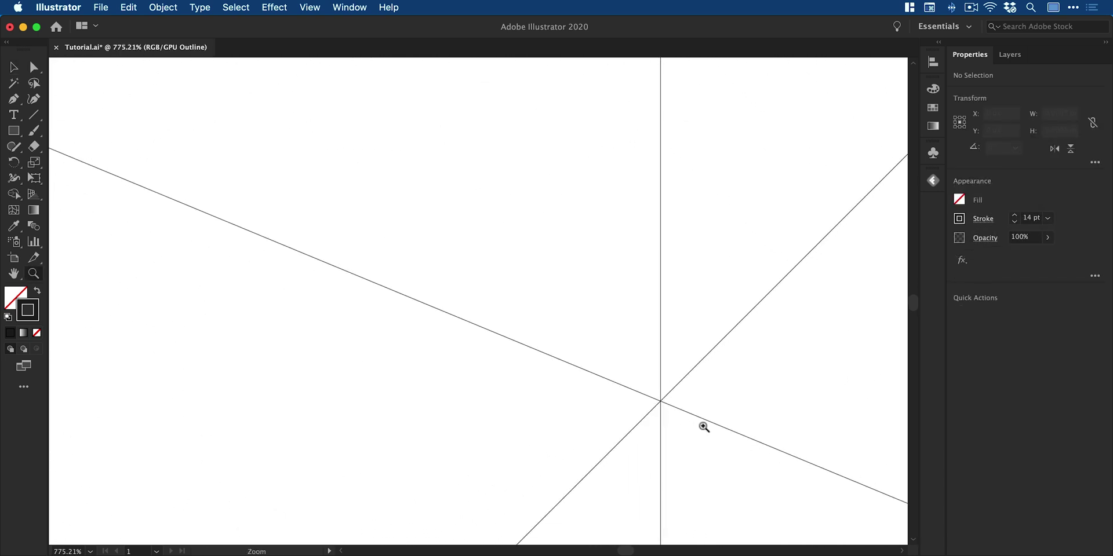
pyautogui.press('v')
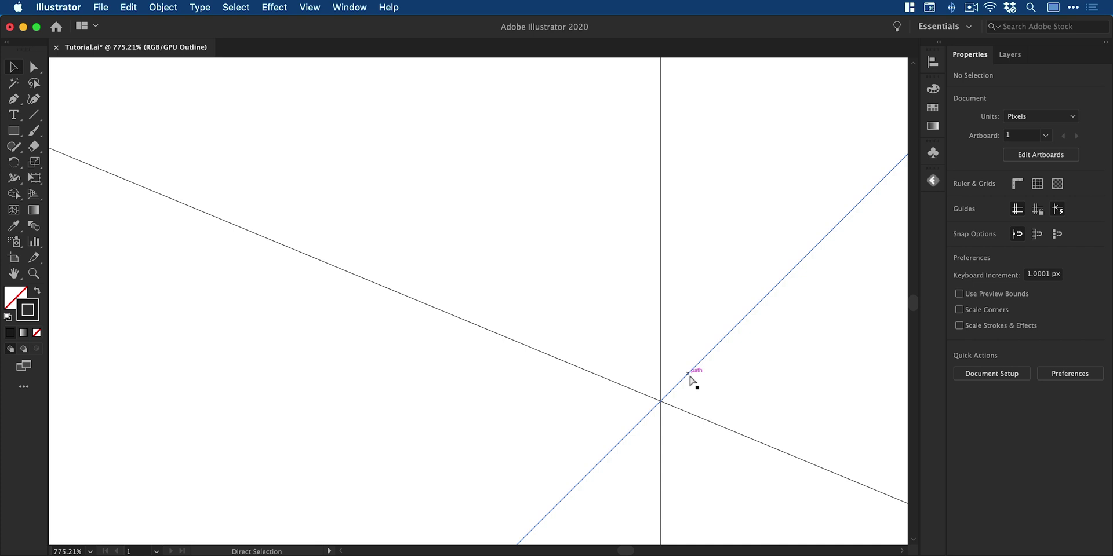
pyautogui.press('super+0')
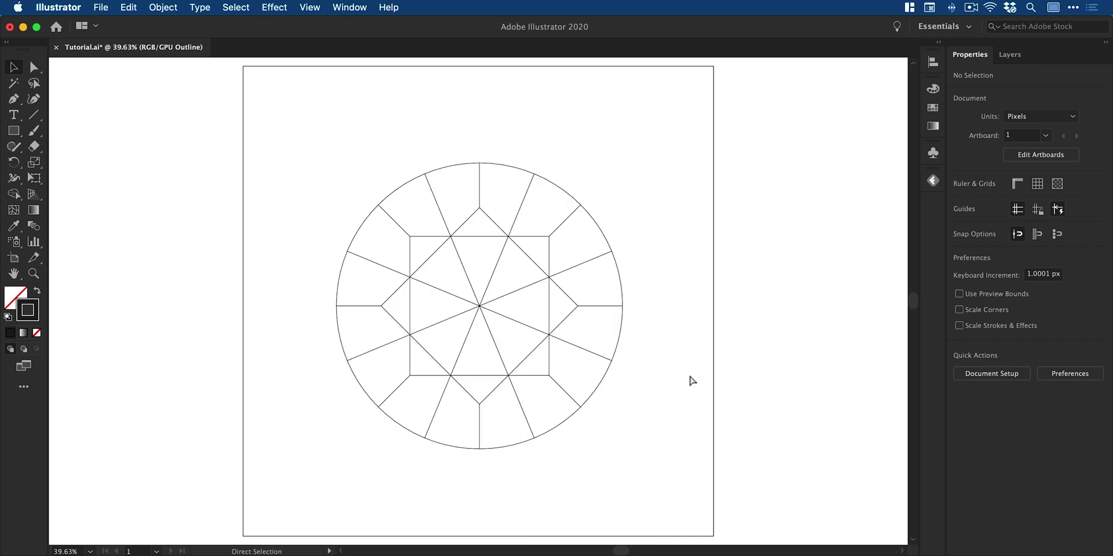
pyautogui.press('super+y')
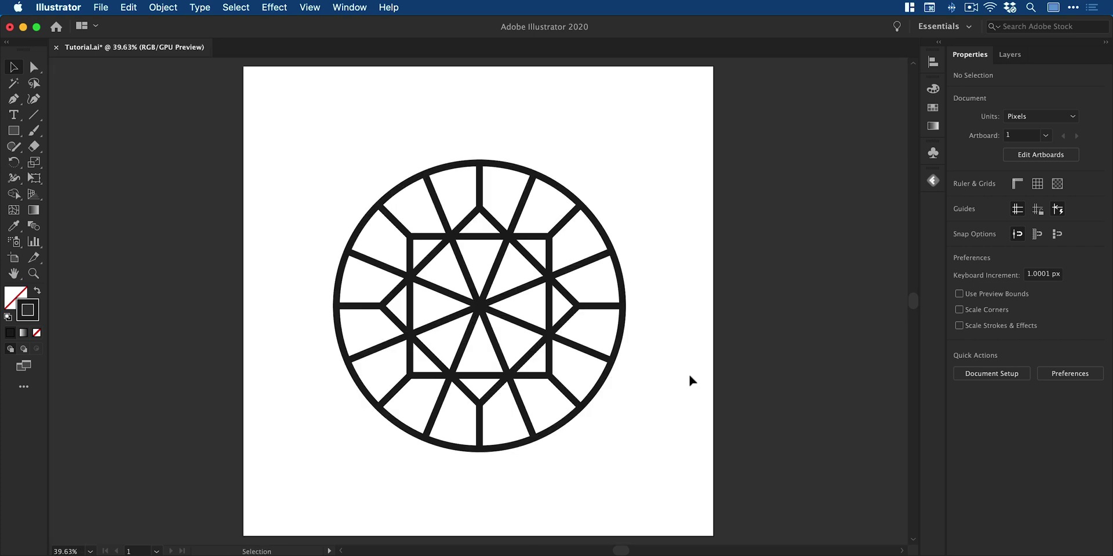
# Zoom into the gem's upper half in outline view and draw a line from the square's corner to the circle
pyautogui.press('z')
pyautogui.moveTo(435, 226); pyautogui.dragTo(542, 288)
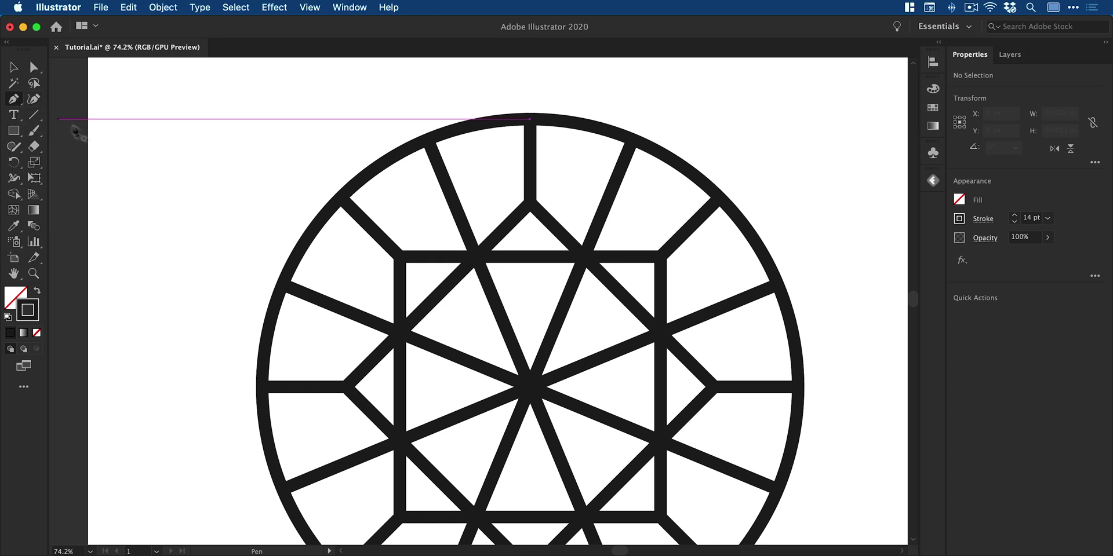
pyautogui.press('super+y')
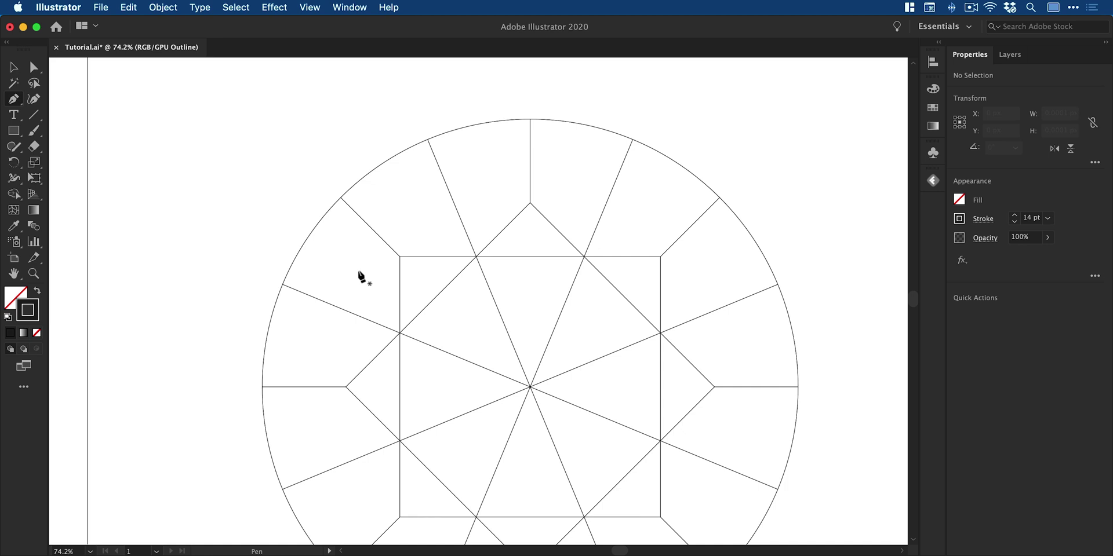
pyautogui.click(400, 256)
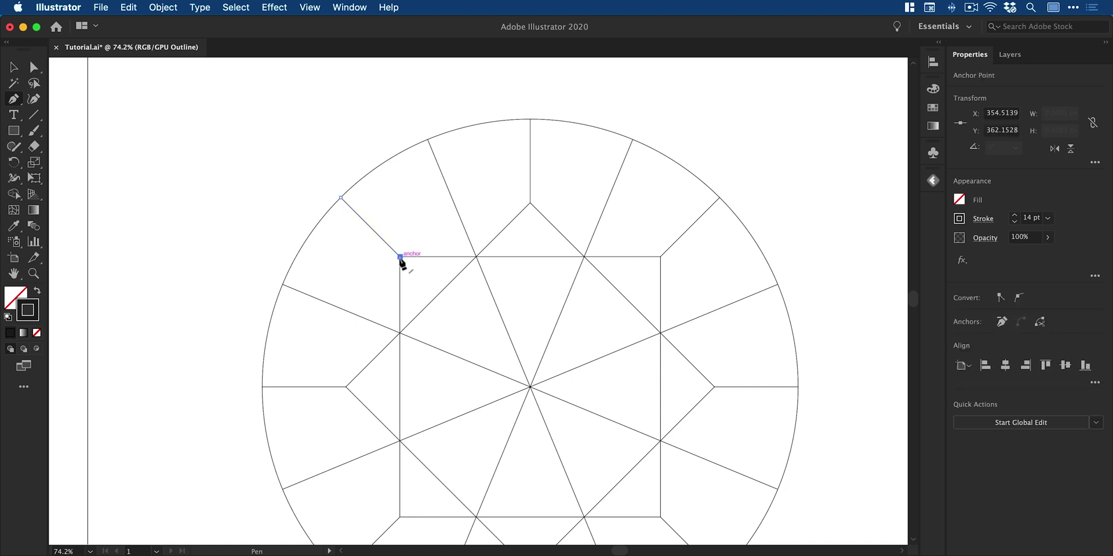
pyautogui.click(427, 140)
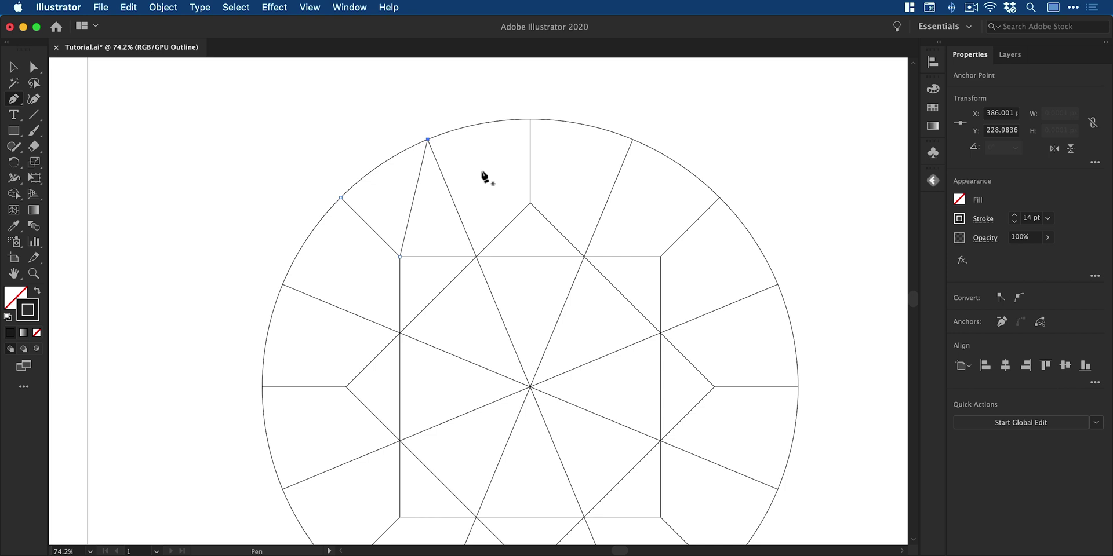
pyautogui.click(236, 7)
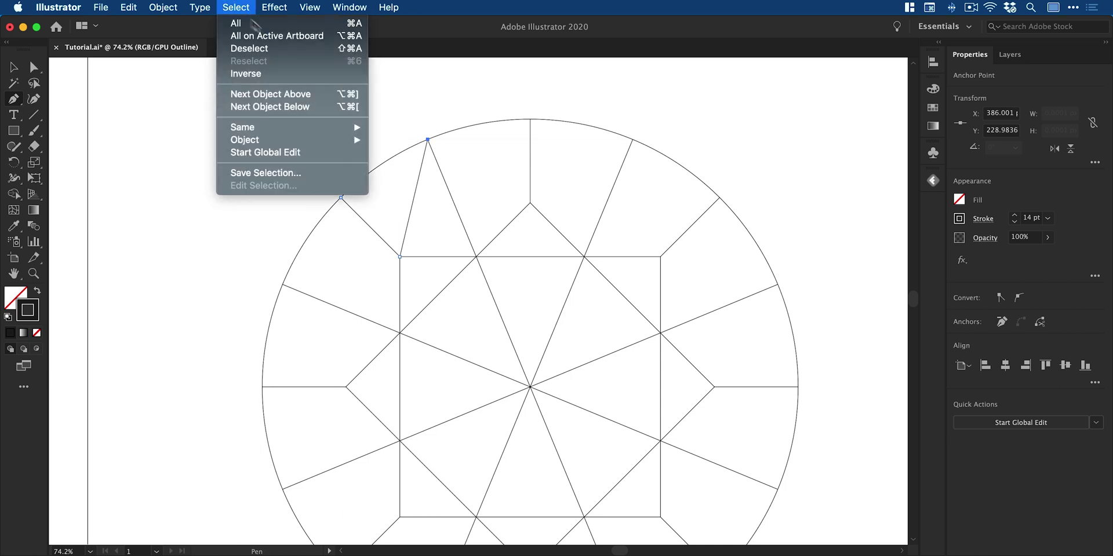
pyautogui.click(302, 49)
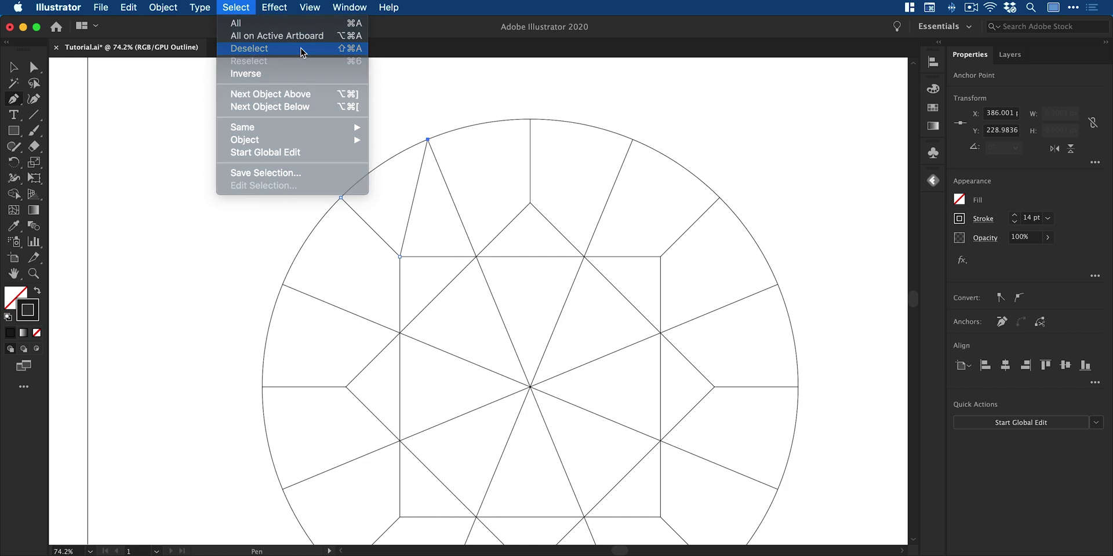
# Draw top facet lines from the circle's edge via the octagon's top point to the square's upper-right corner
pyautogui.click(428, 140)
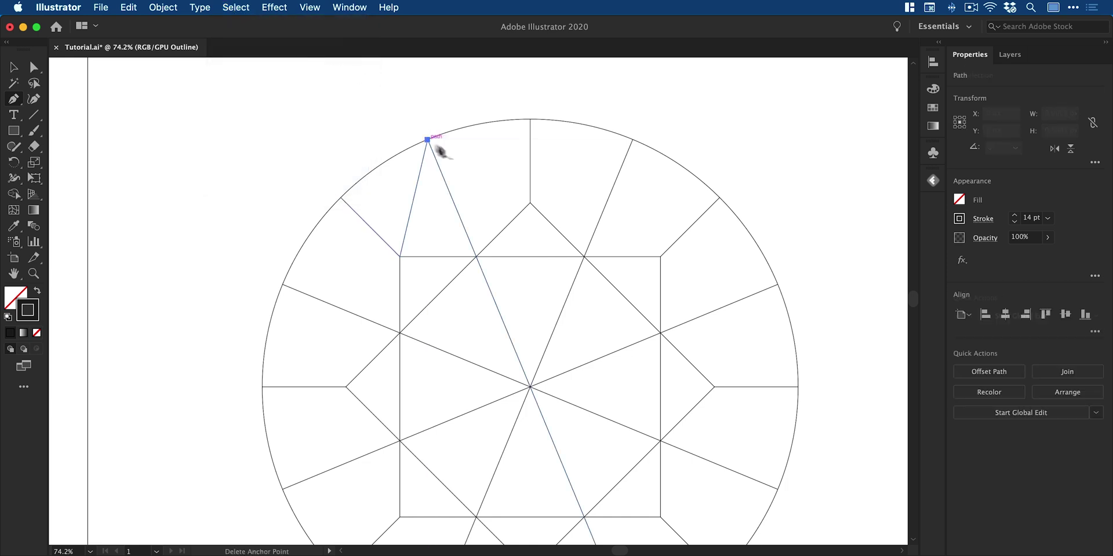
pyautogui.click(529, 202)
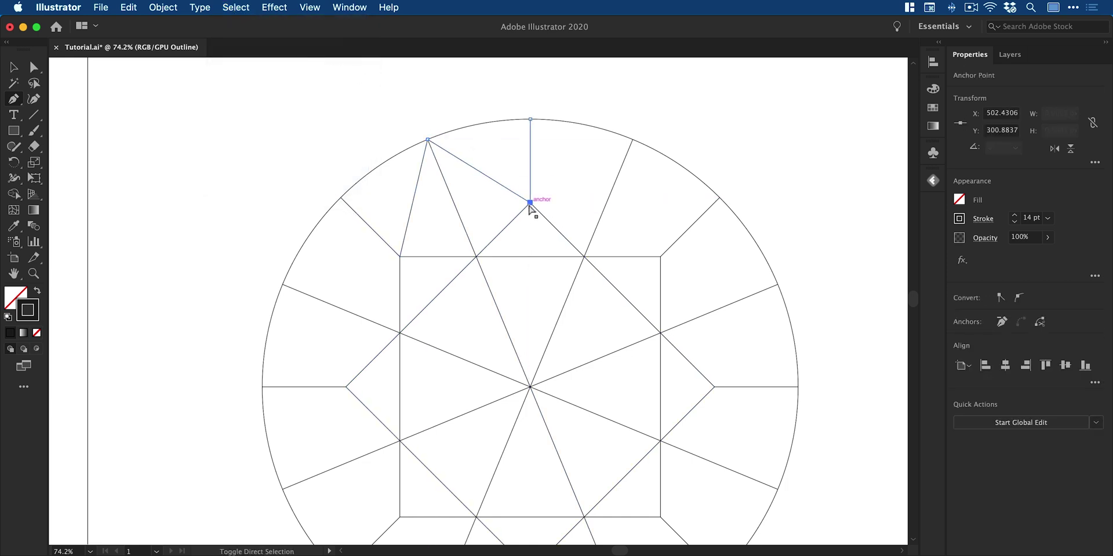
pyautogui.click(631, 140)
pyautogui.press('Escape')
pyautogui.click(631, 139)
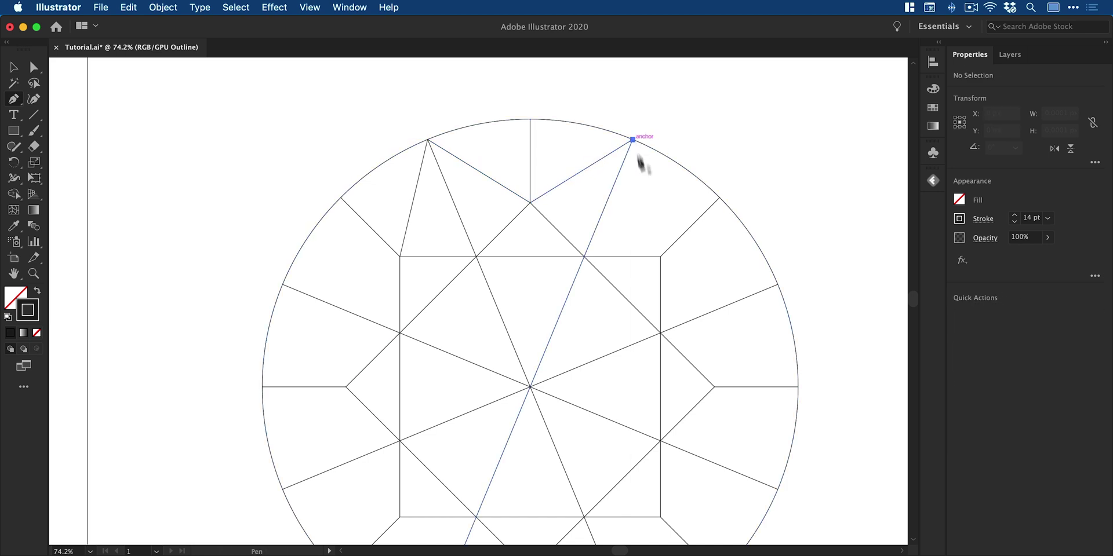
pyautogui.click(660, 257)
pyautogui.press('Escape')
# Add right-side zigzag facets between the square's corner and the circle's right anchors
pyautogui.click(660, 256)
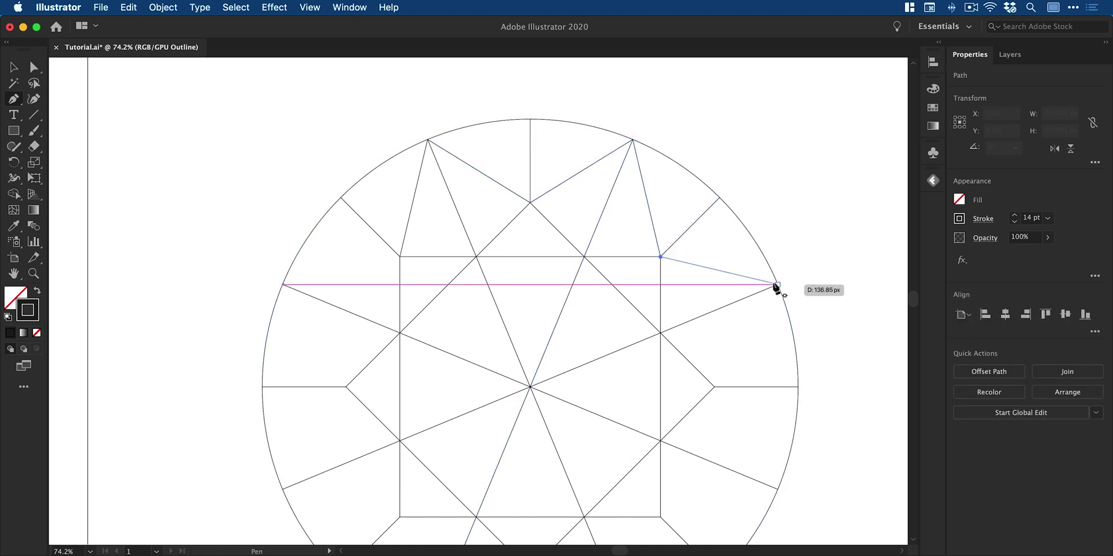
pyautogui.click(778, 284)
pyautogui.press('Escape')
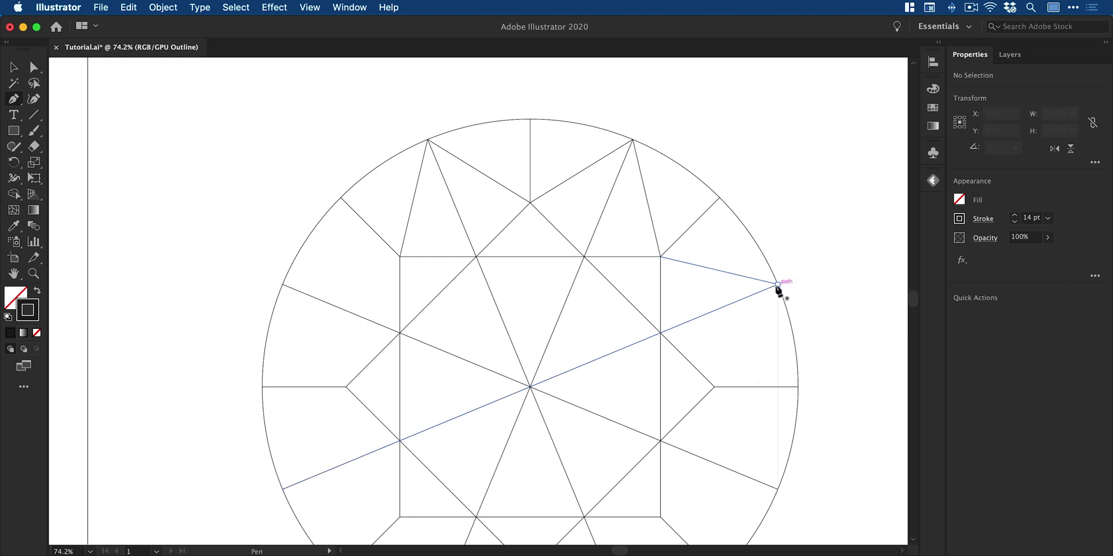
pyautogui.click(777, 284)
pyautogui.click(714, 387)
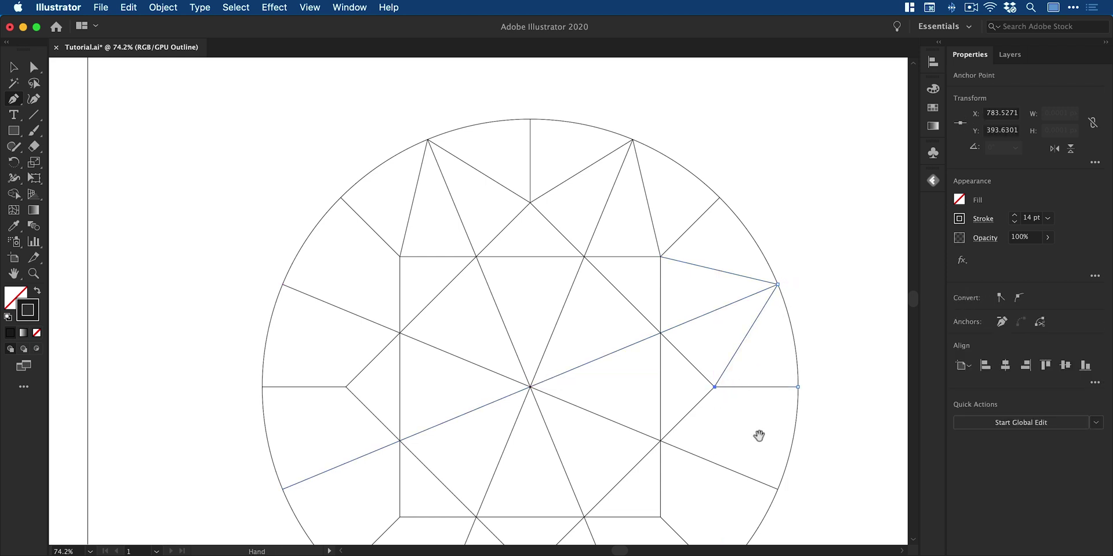
pyautogui.moveTo(757, 440); pyautogui.dragTo(728, 263)
pyautogui.click(684, 213)
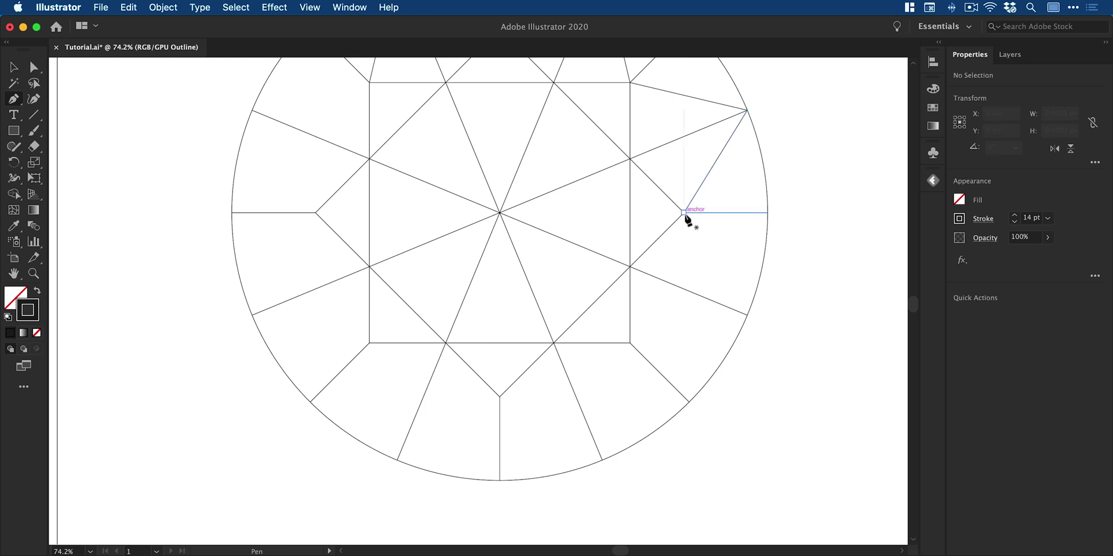
pyautogui.click(748, 314)
# Draw the lower zigzag facets from the square's lower-right corner around the bottom to the circle's left anchor
pyautogui.click(630, 343)
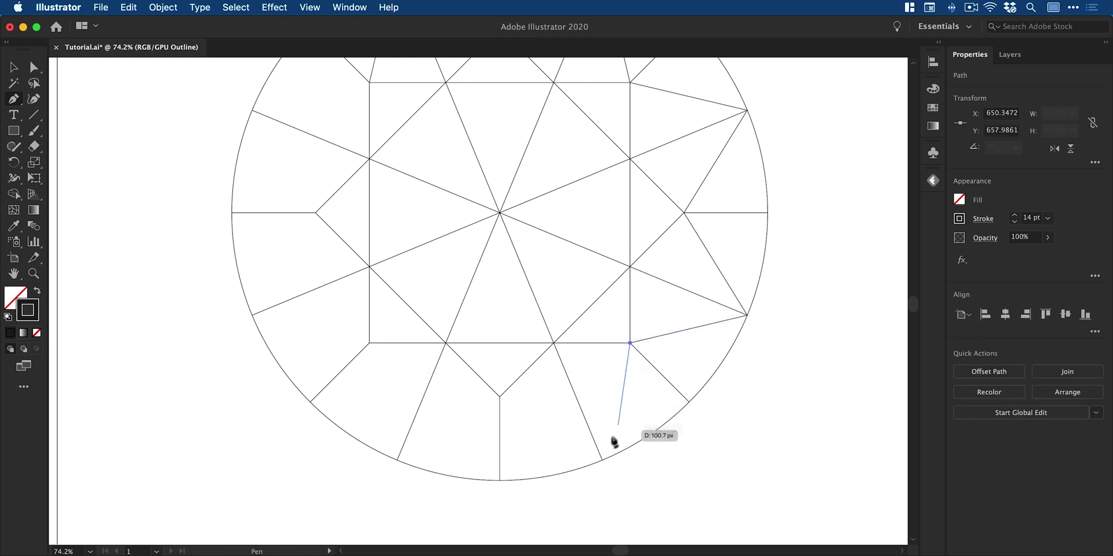
pyautogui.click(603, 460)
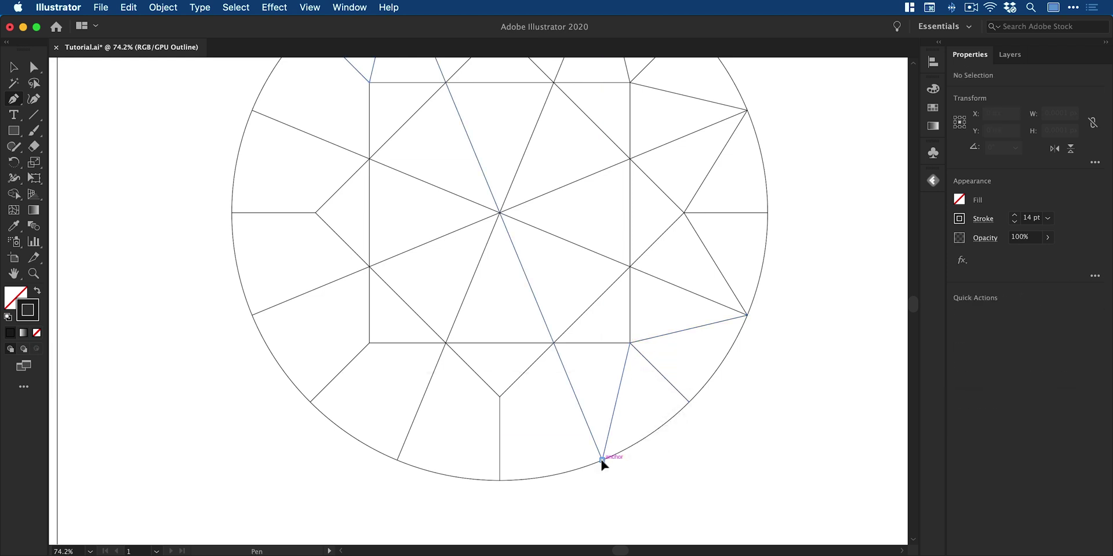
pyautogui.click(500, 397)
pyautogui.click(500, 398)
pyautogui.click(397, 460)
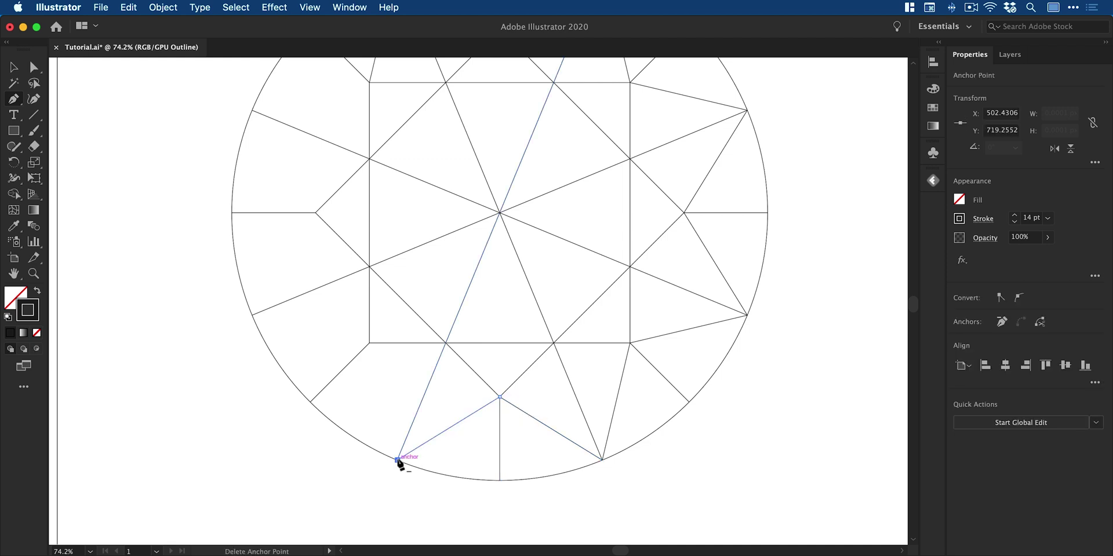
pyautogui.click(398, 460)
pyautogui.click(369, 343)
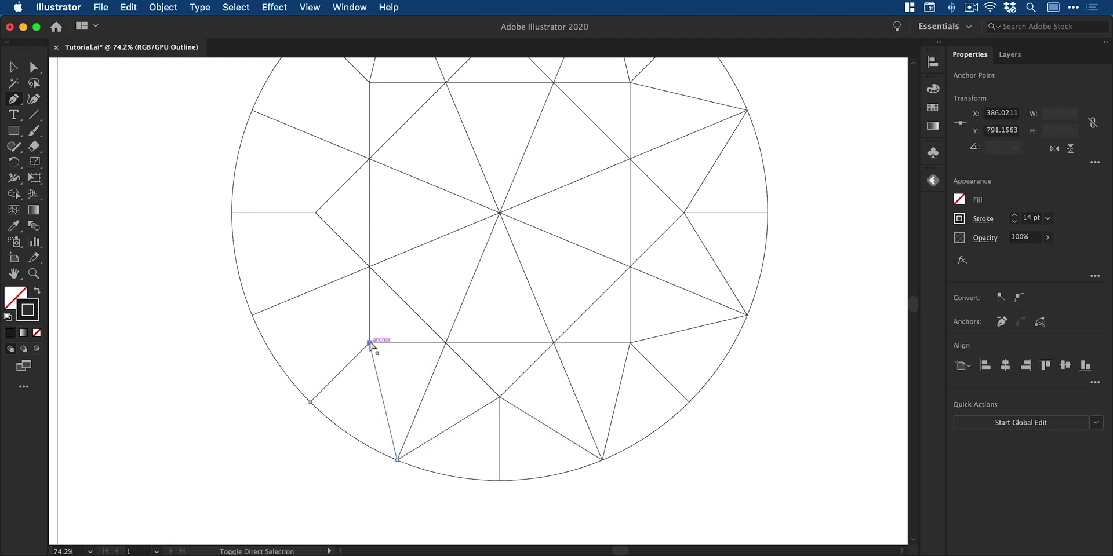
pyautogui.click(252, 316)
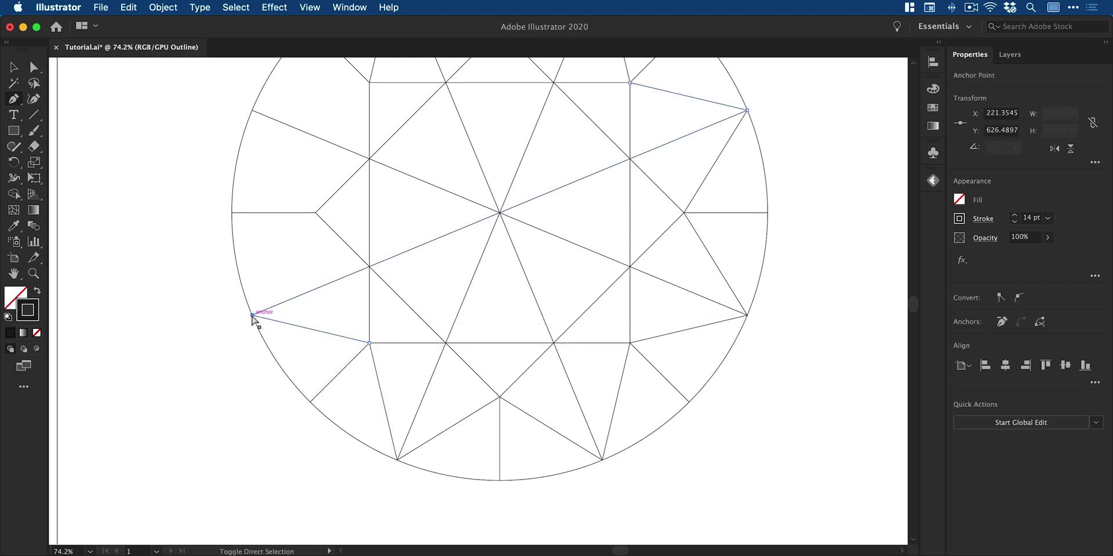
# Finish the upper-left facets linking the left anchor, upper-left anchor and the square's top-left corner
pyautogui.click(253, 315)
pyautogui.click(315, 213)
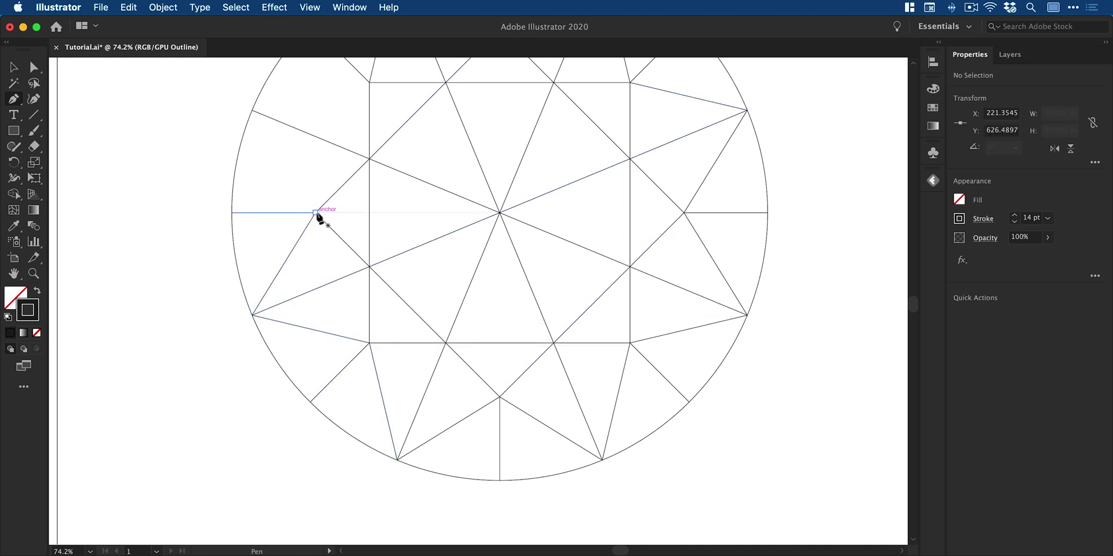
pyautogui.click(253, 109)
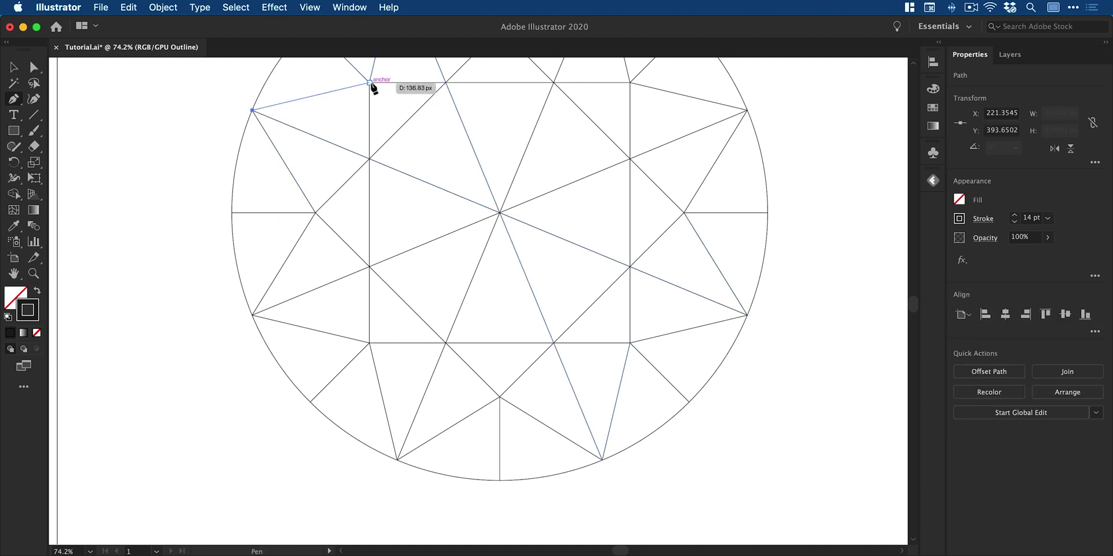
pyautogui.click(369, 84)
pyautogui.keyDown('super'); pyautogui.click(390, 109); pyautogui.keyUp('super')
pyautogui.moveTo(516, 170); pyautogui.dragTo(506, 262)
# Return to full preview, fit the artboard in the window, and select all the gem's lines
pyautogui.press('v')
pyautogui.press('super+y')
pyautogui.press('super+0')
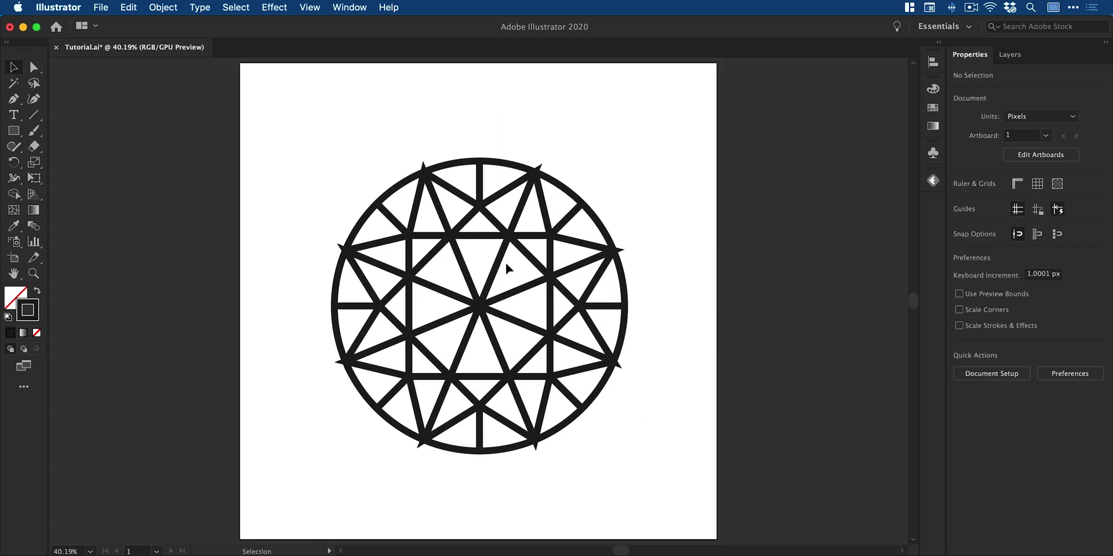
pyautogui.moveTo(303, 139); pyautogui.dragTo(659, 488)
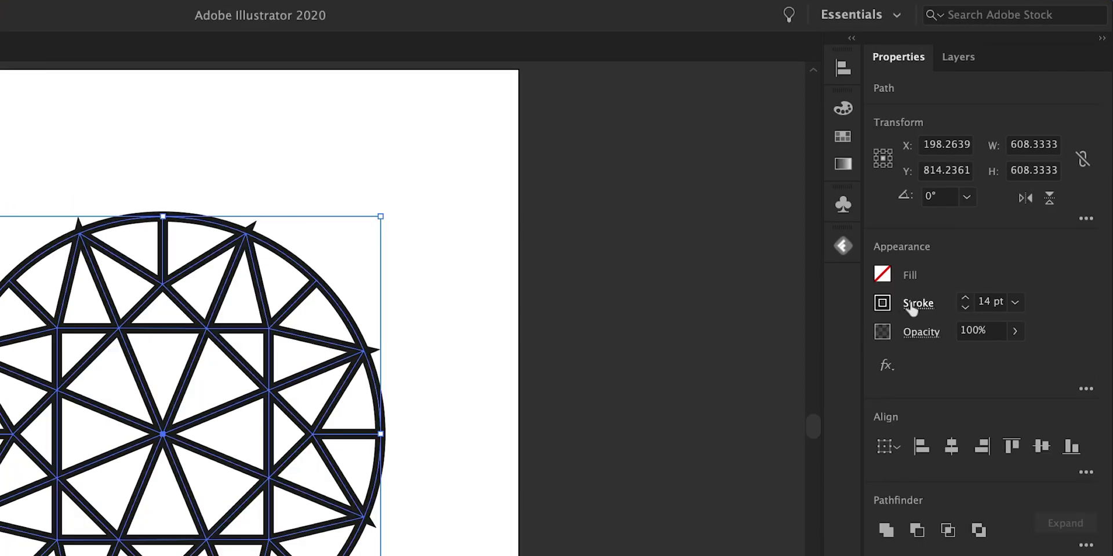
# Give the selected strokes a Bevel Join, reduce their weight from 14 pt to 10 pt, then deselect
pyautogui.click(912, 307)
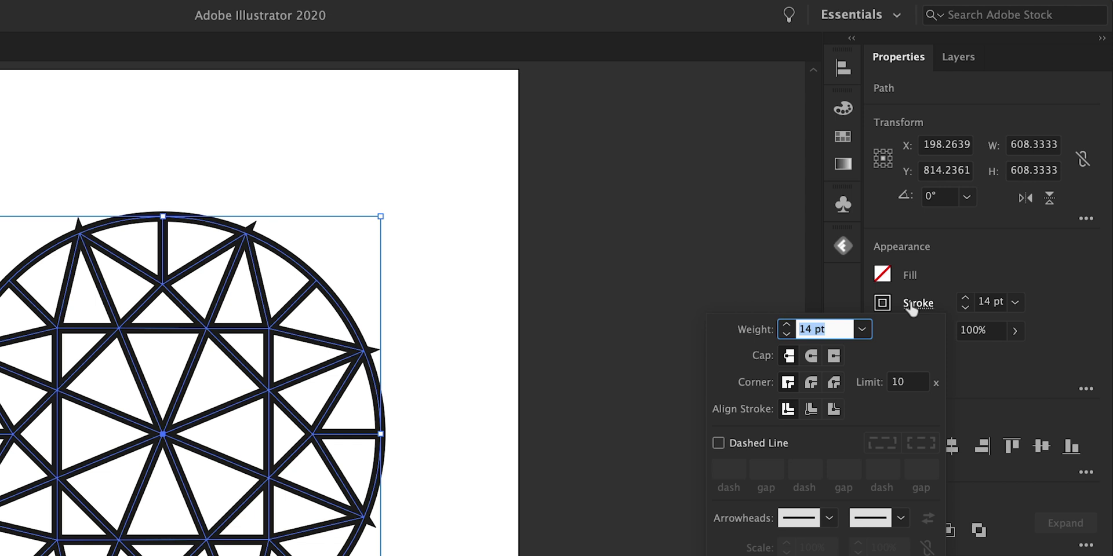
pyautogui.click(835, 383)
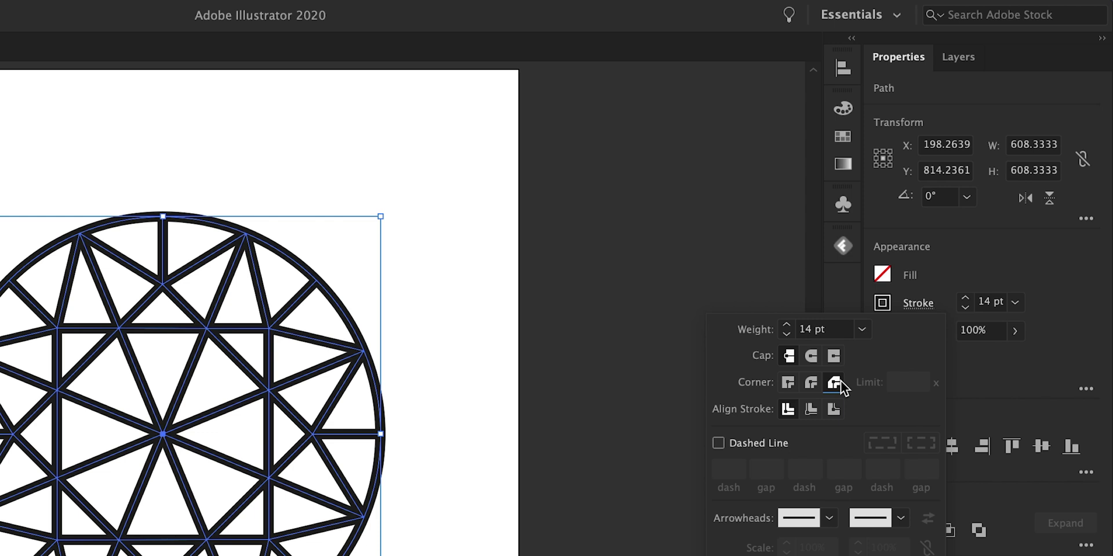
pyautogui.press('Escape')
pyautogui.click(964, 308)
pyautogui.click(964, 309)
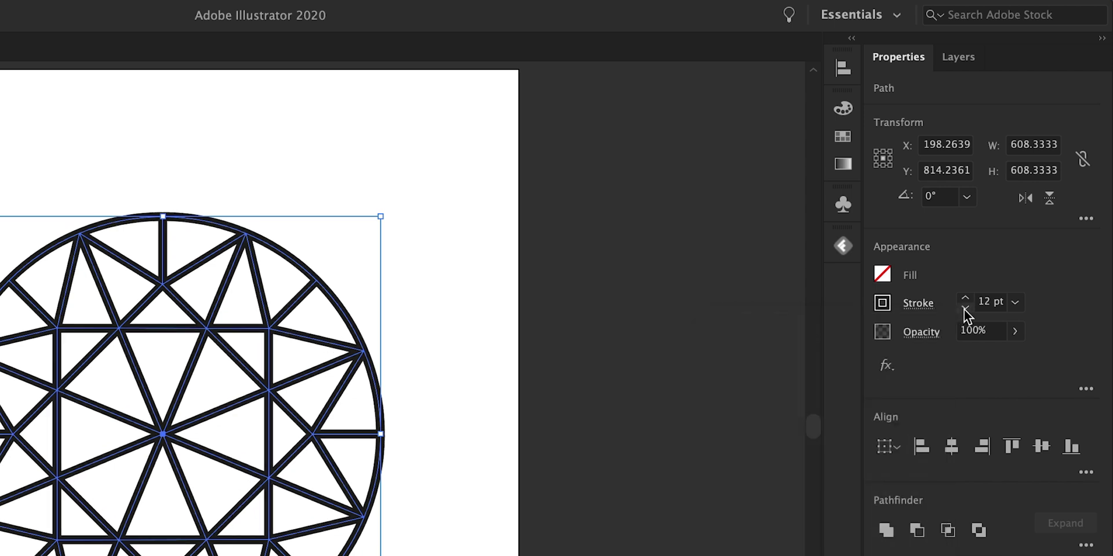
pyautogui.click(964, 308)
pyautogui.click(965, 308)
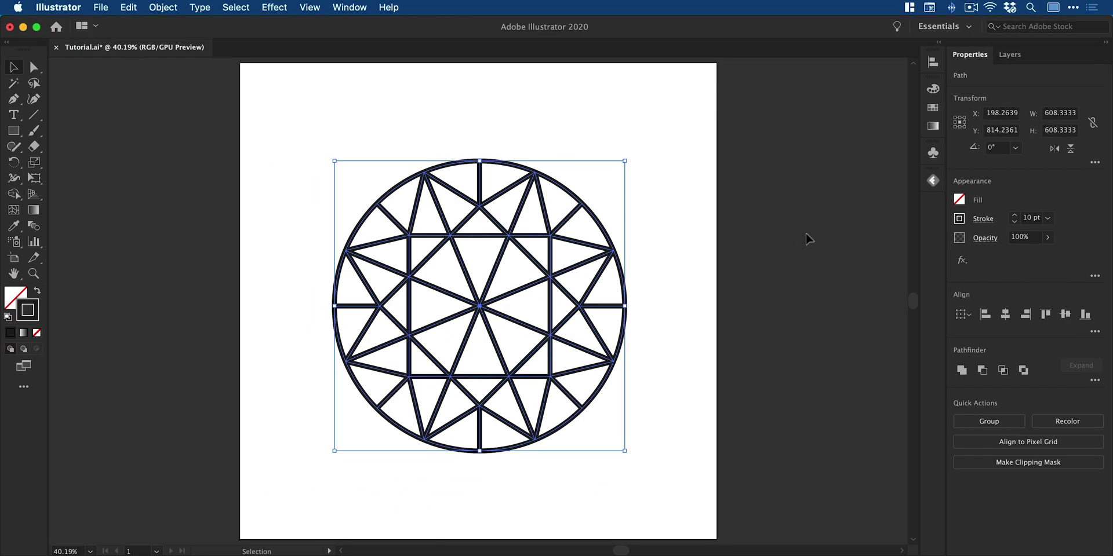
pyautogui.click(652, 324)
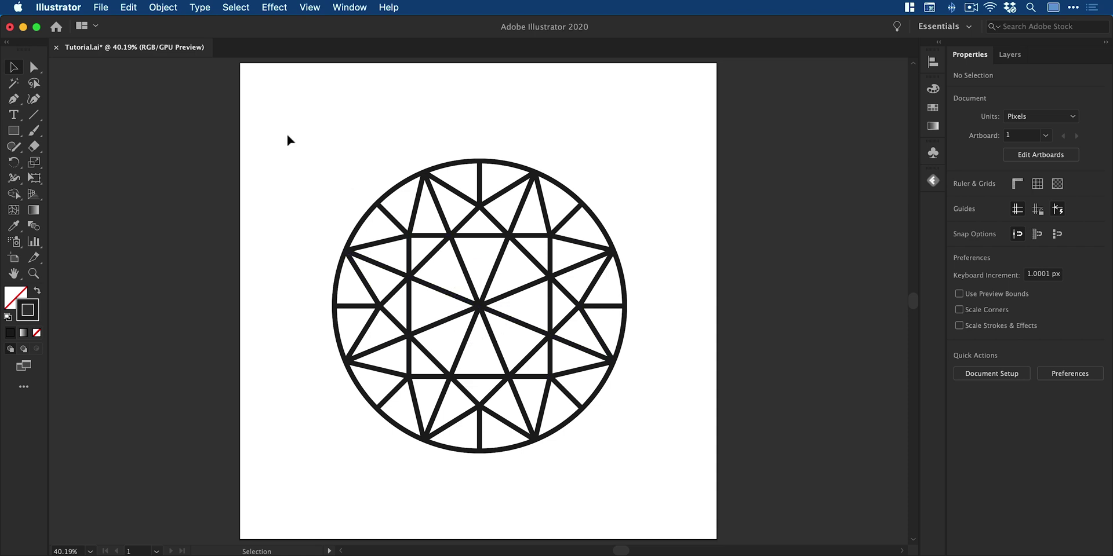
# Select all paths and use the Shape Builder to merge the inner triangles, clearing the central octagon
pyautogui.moveTo(288, 137); pyautogui.dragTo(649, 478)
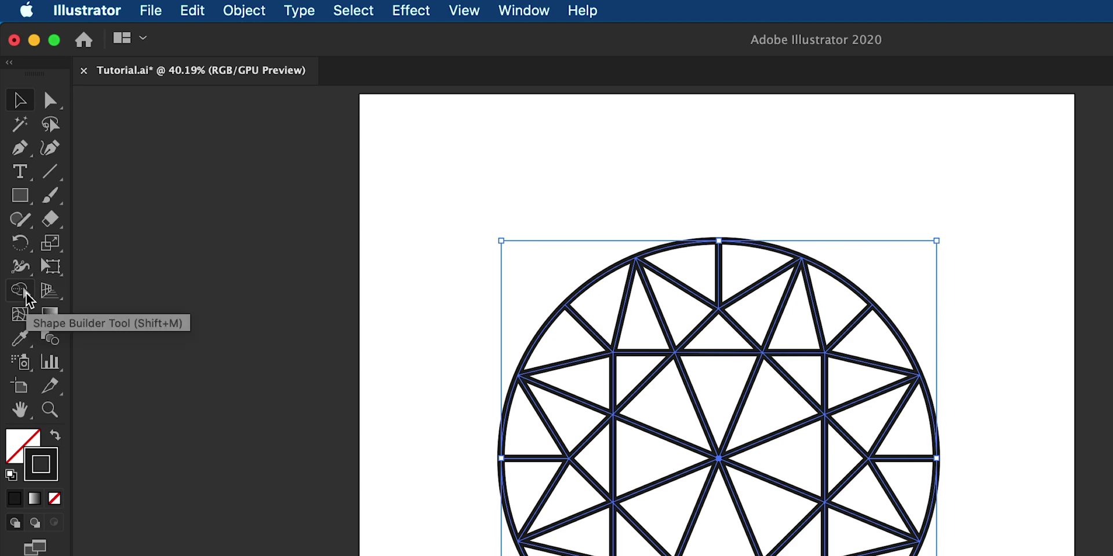
pyautogui.click(24, 292)
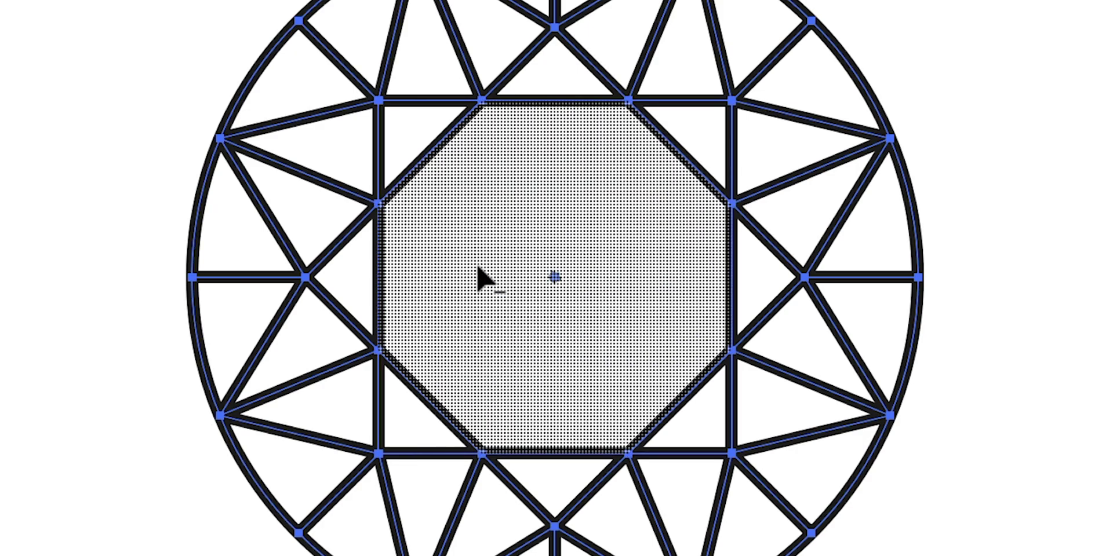
pyautogui.press('v')
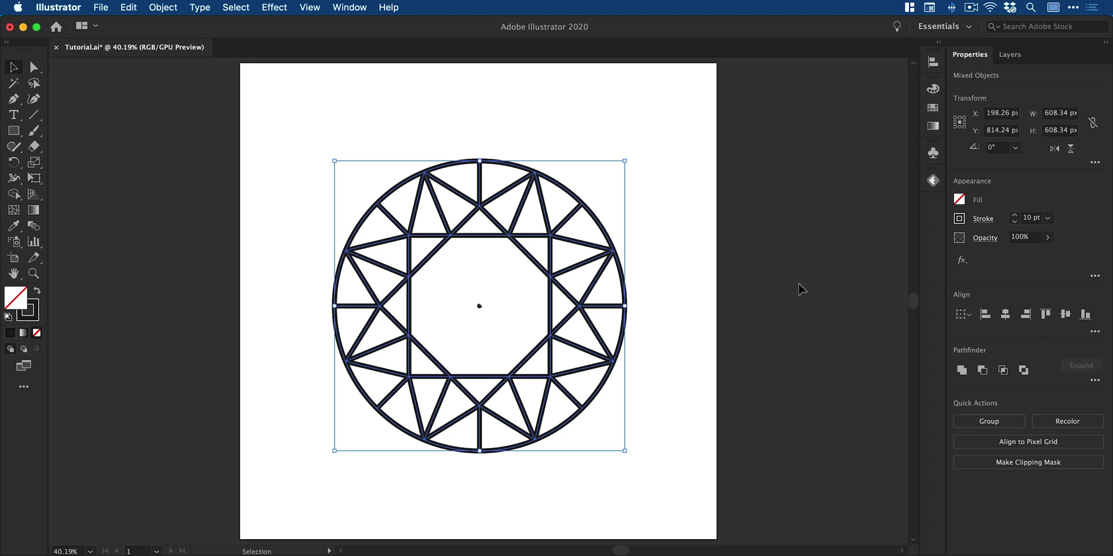
pyautogui.click(798, 288)
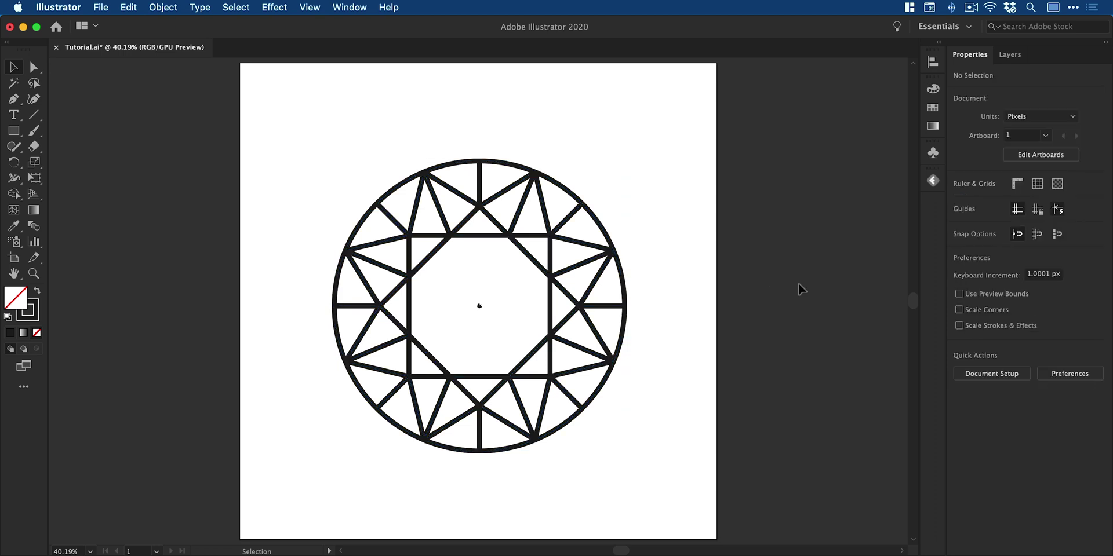
# Zoom into the centre in outline view, select the stray point with Direct Selection, and delete it
pyautogui.press('z')
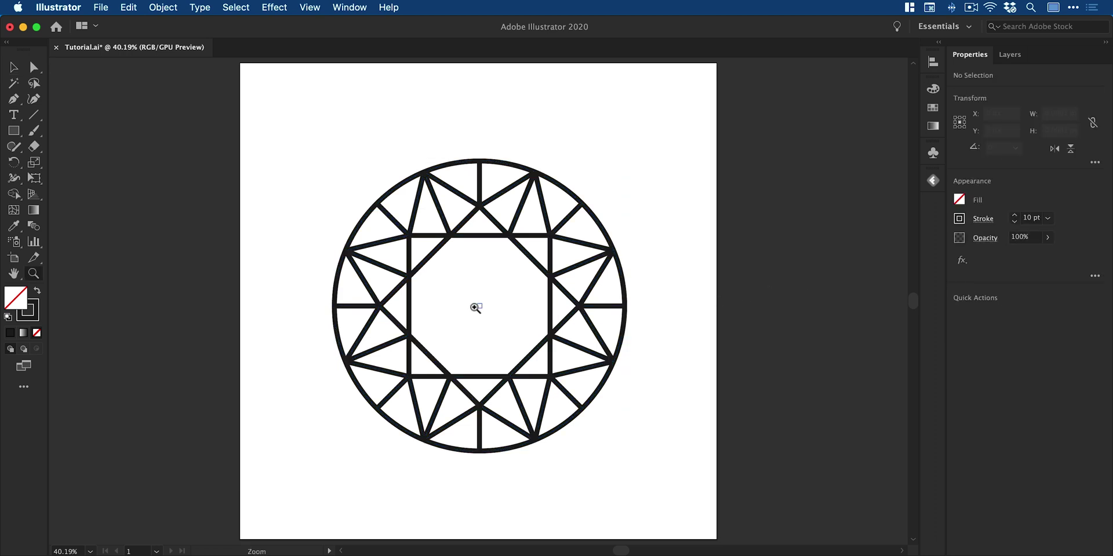
pyautogui.moveTo(474, 306); pyautogui.dragTo(847, 442)
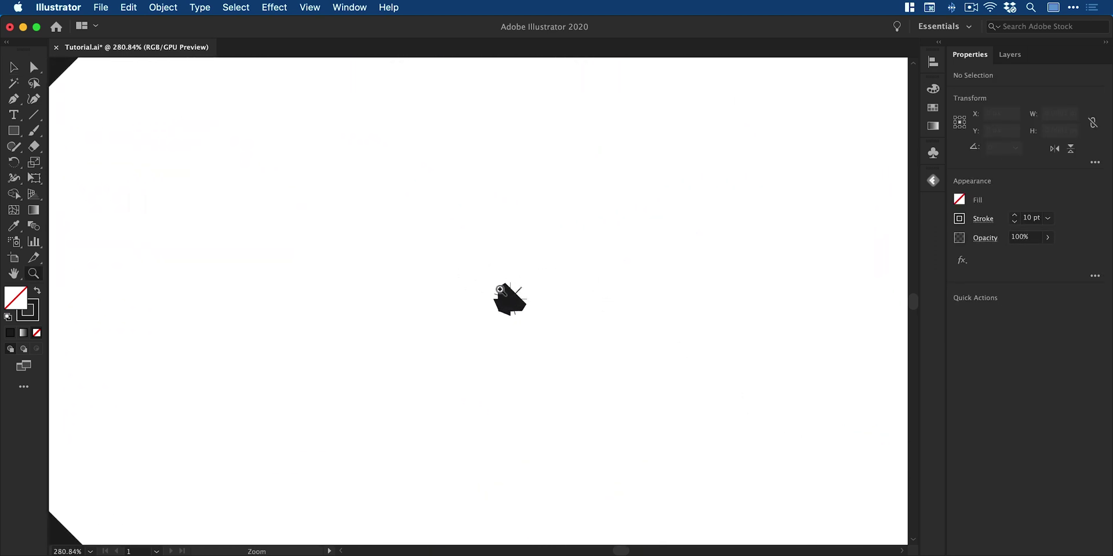
pyautogui.press('super+y')
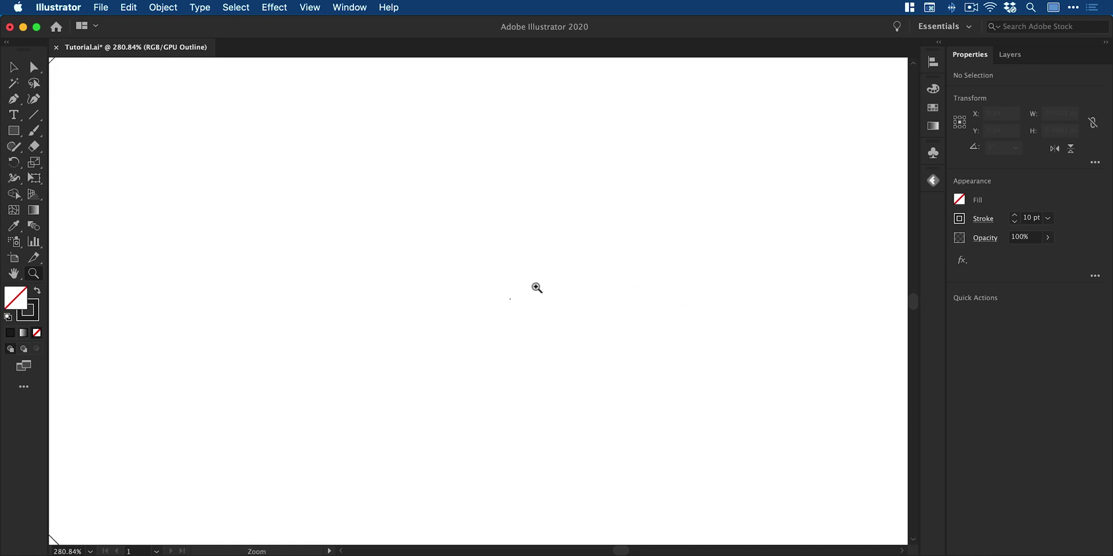
pyautogui.press('a')
pyautogui.moveTo(478, 276); pyautogui.dragTo(529, 315)
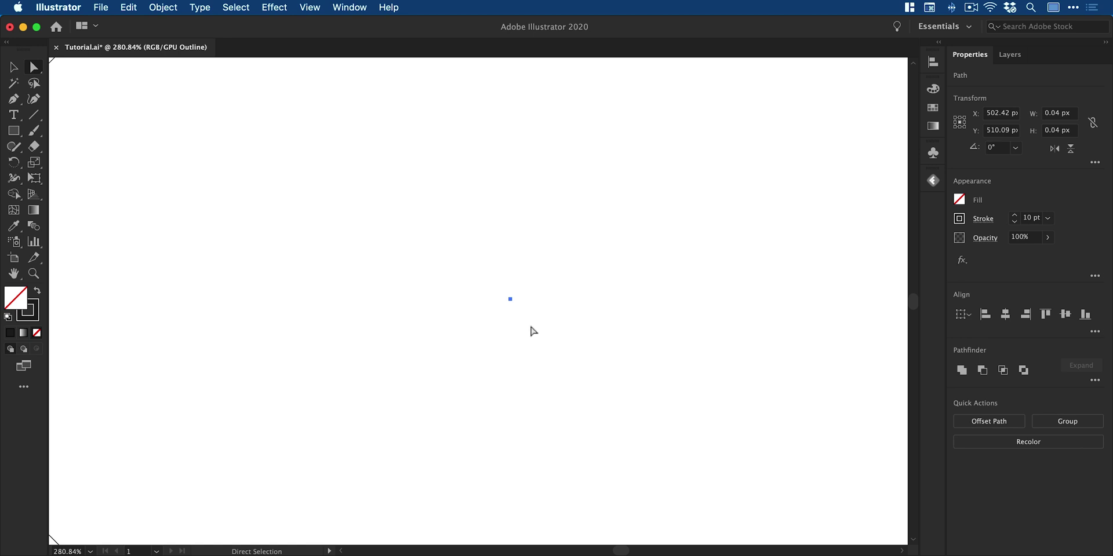
pyautogui.click(530, 327)
pyautogui.press('super+y')
pyautogui.press('super+0')
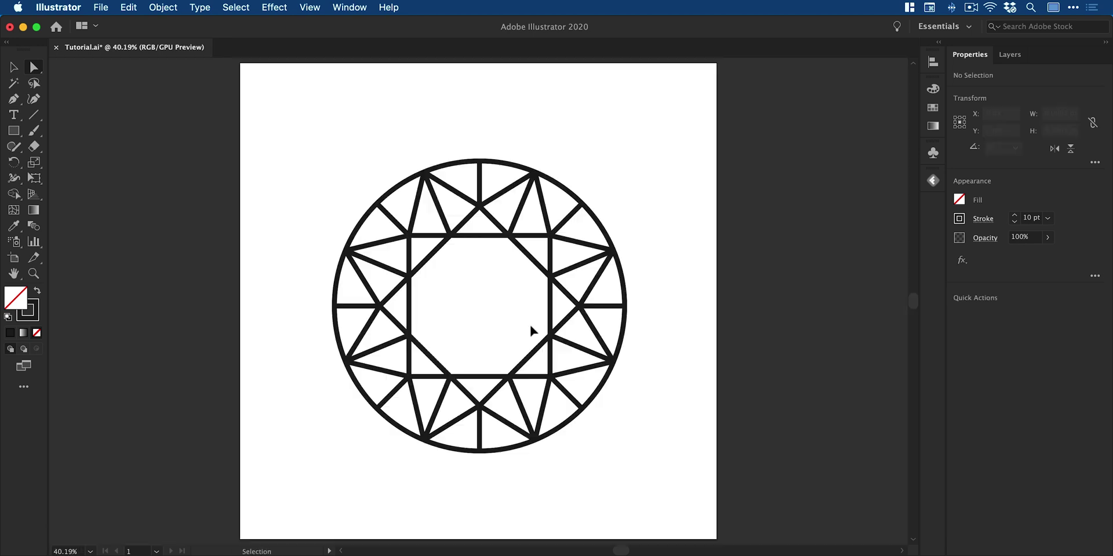
pyautogui.press('v')
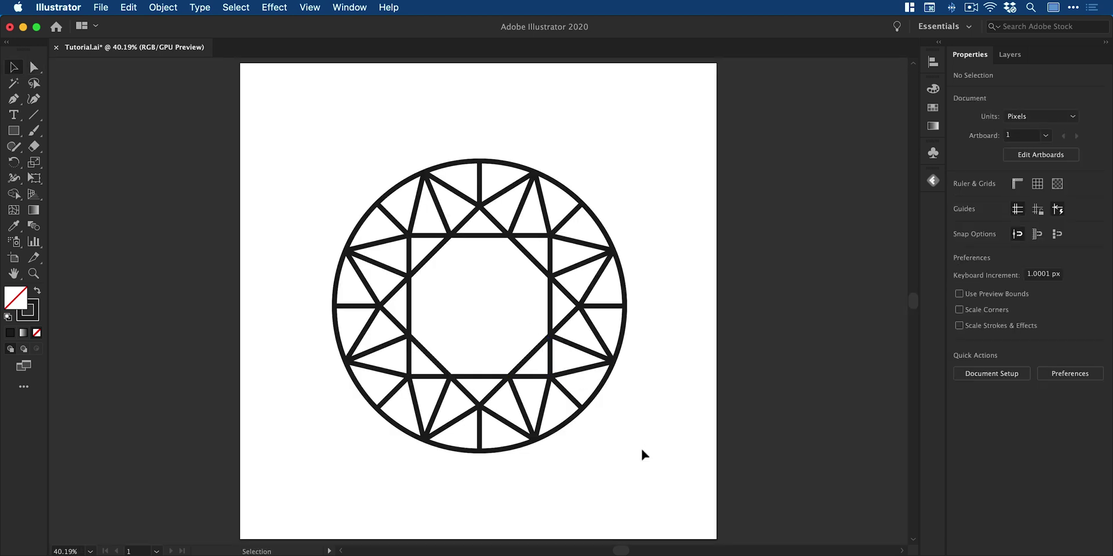